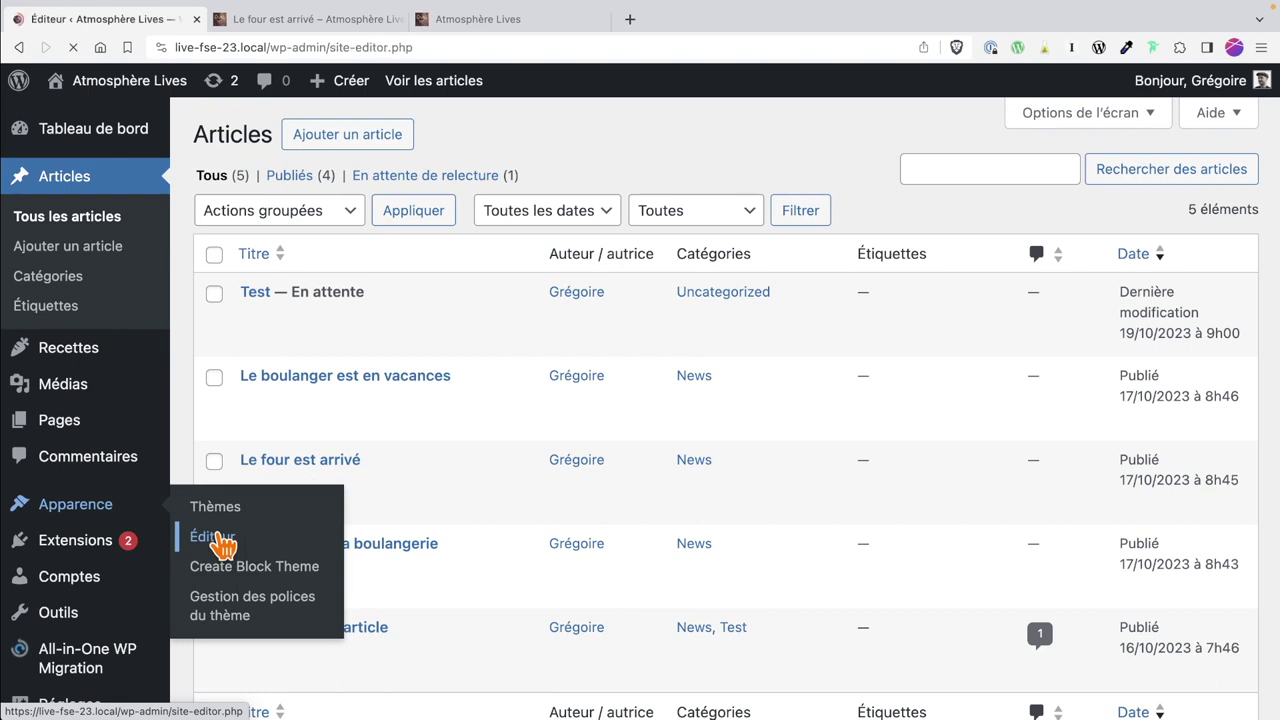
Set the site's content width to 700 px in the global layout styles and save the change.
click(129, 376)
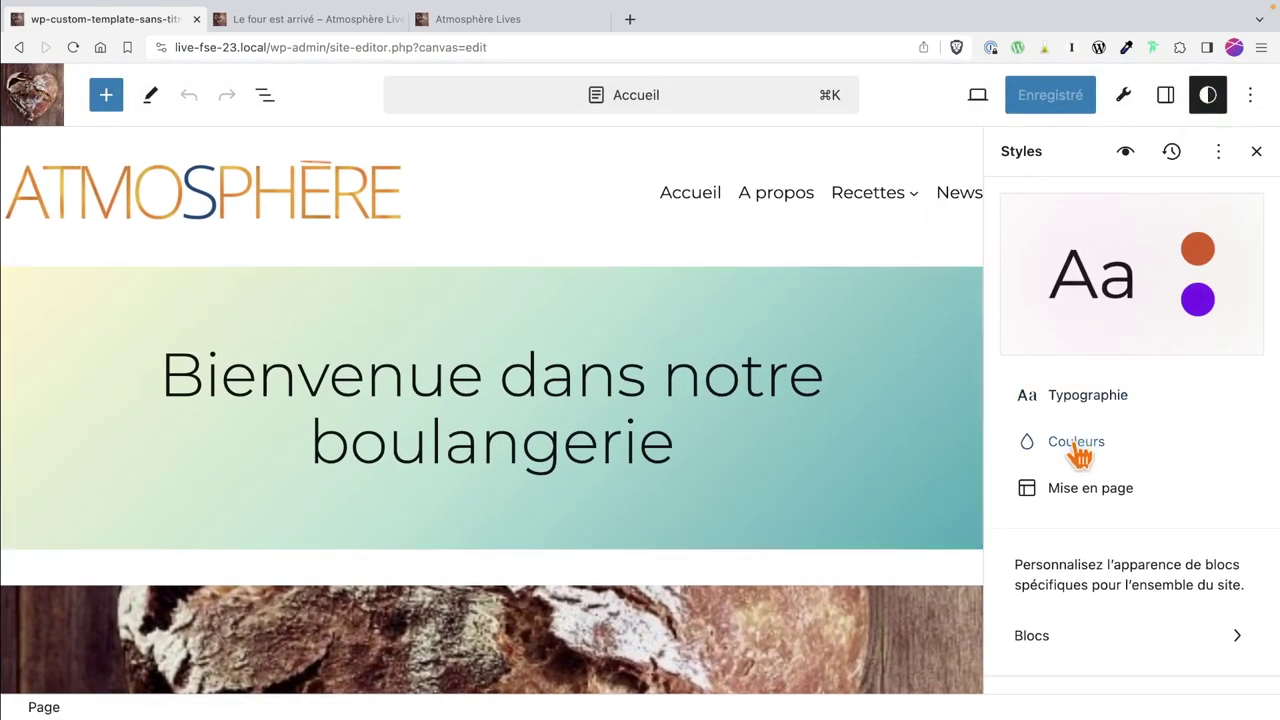
click(1082, 489)
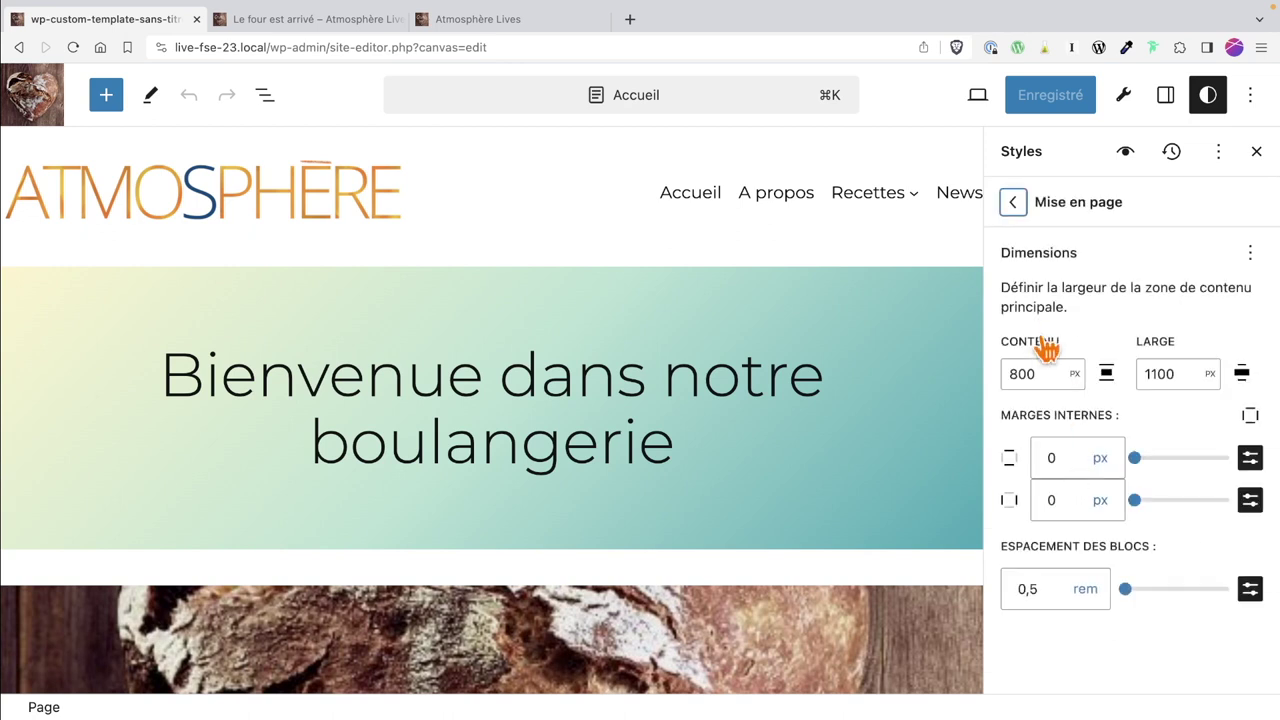
drag(1036, 375, 993, 395)
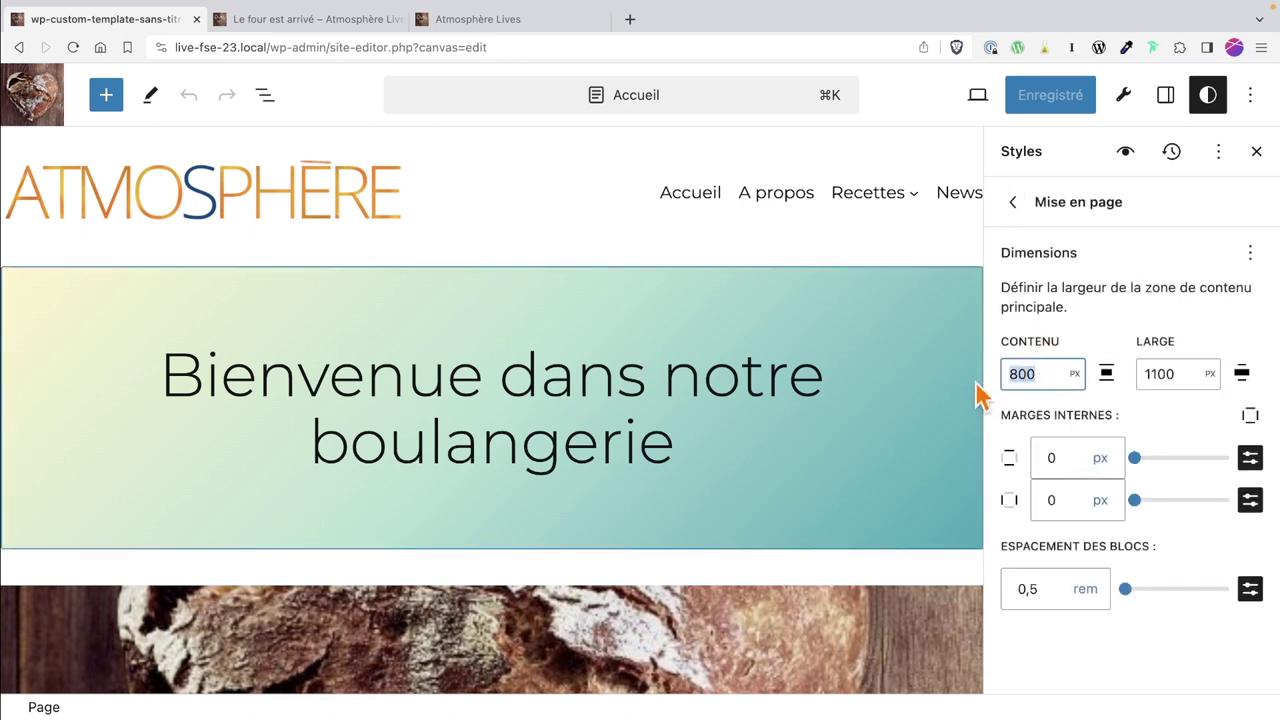
text(7)
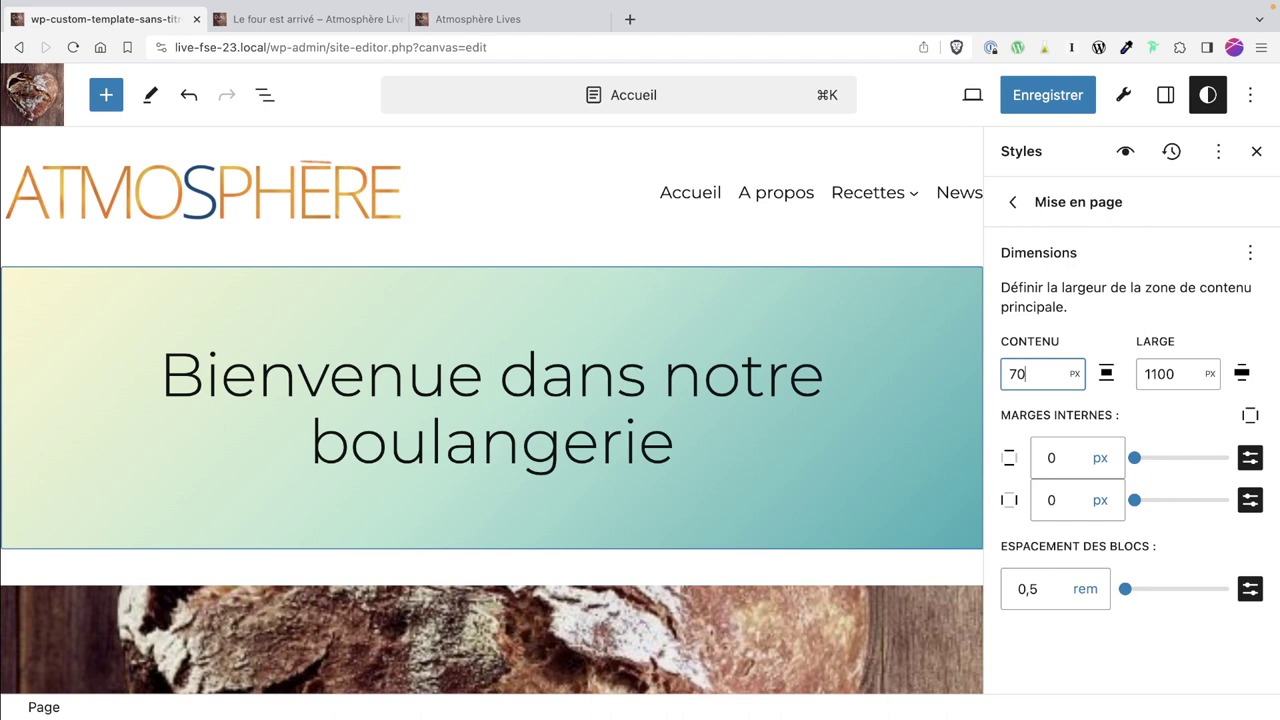
click(1050, 93)
click(1050, 96)
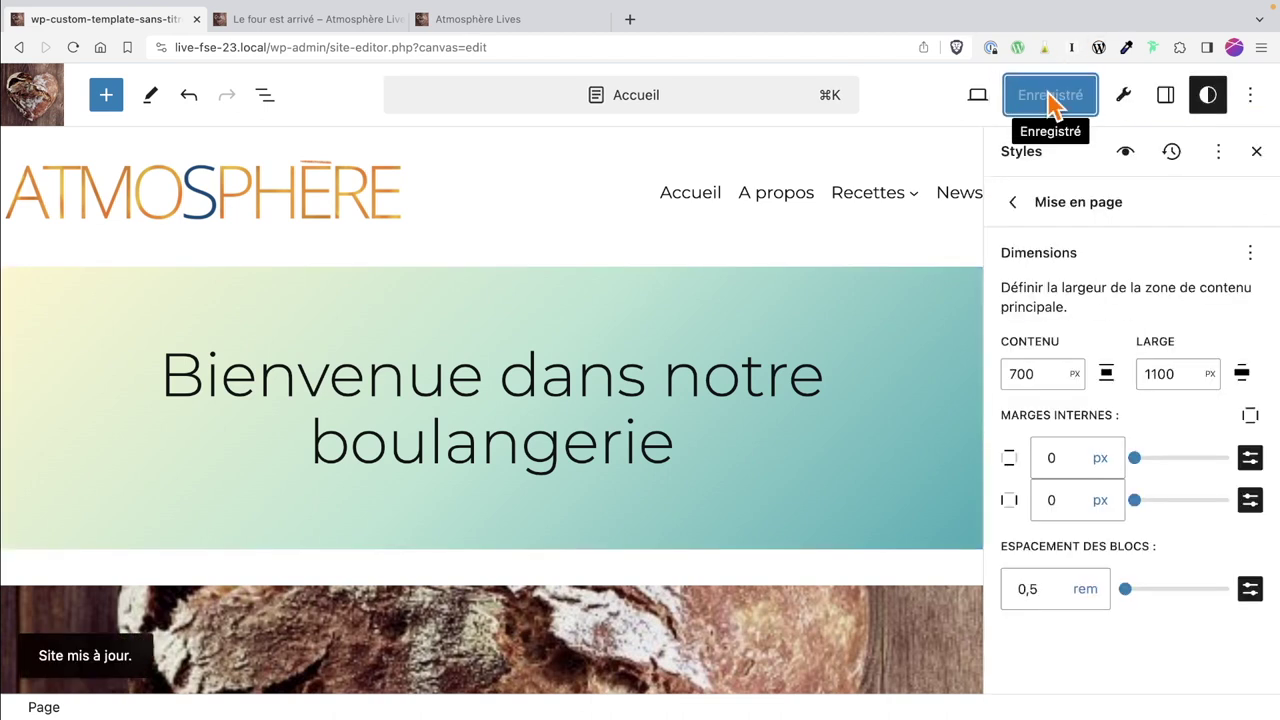
Reload the published article "Le four est arrivé" and examine its content width down to the footer.
click(500, 20)
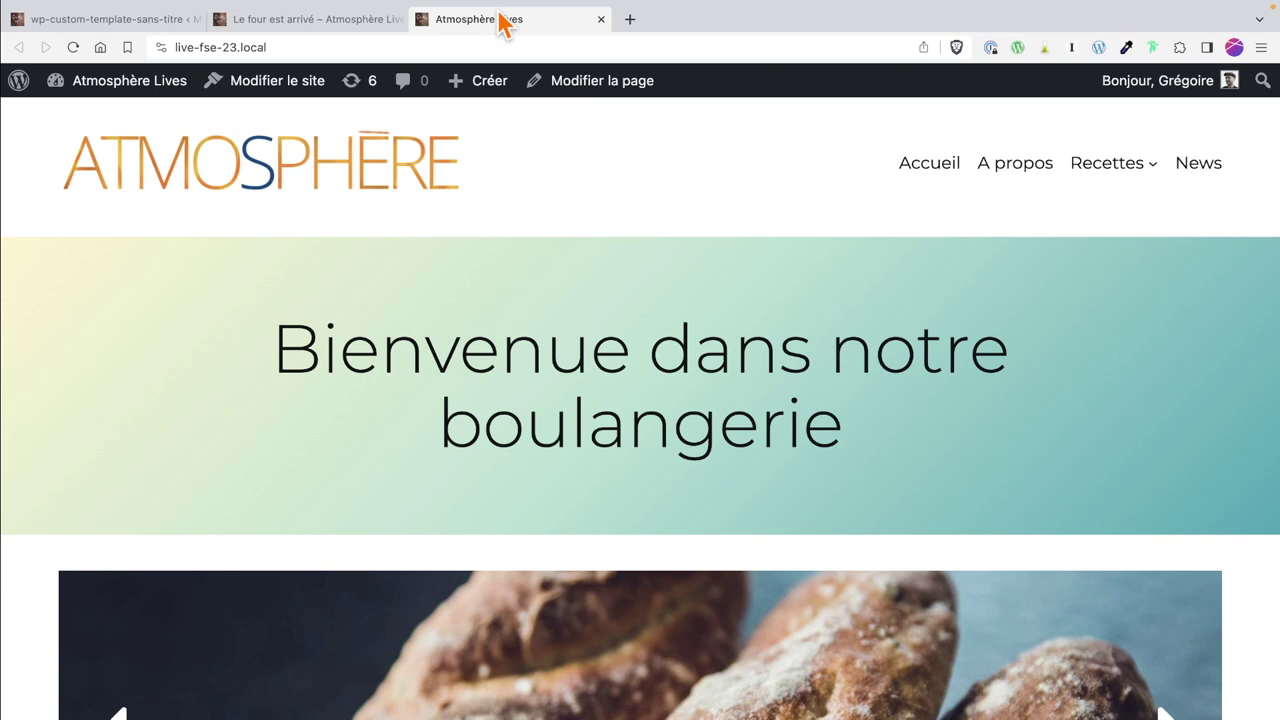
click(360, 30)
key(super+r)
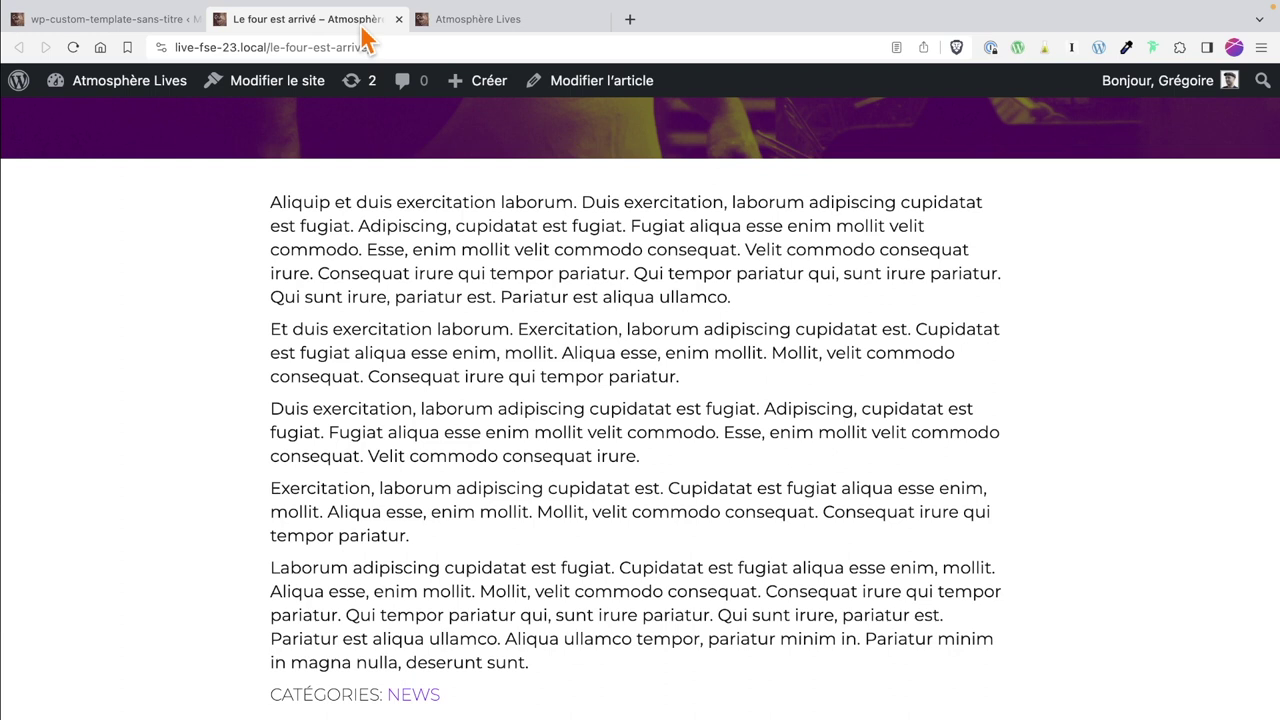
scroll(671, 334, up, 5)
scroll(671, 334, down, 2)
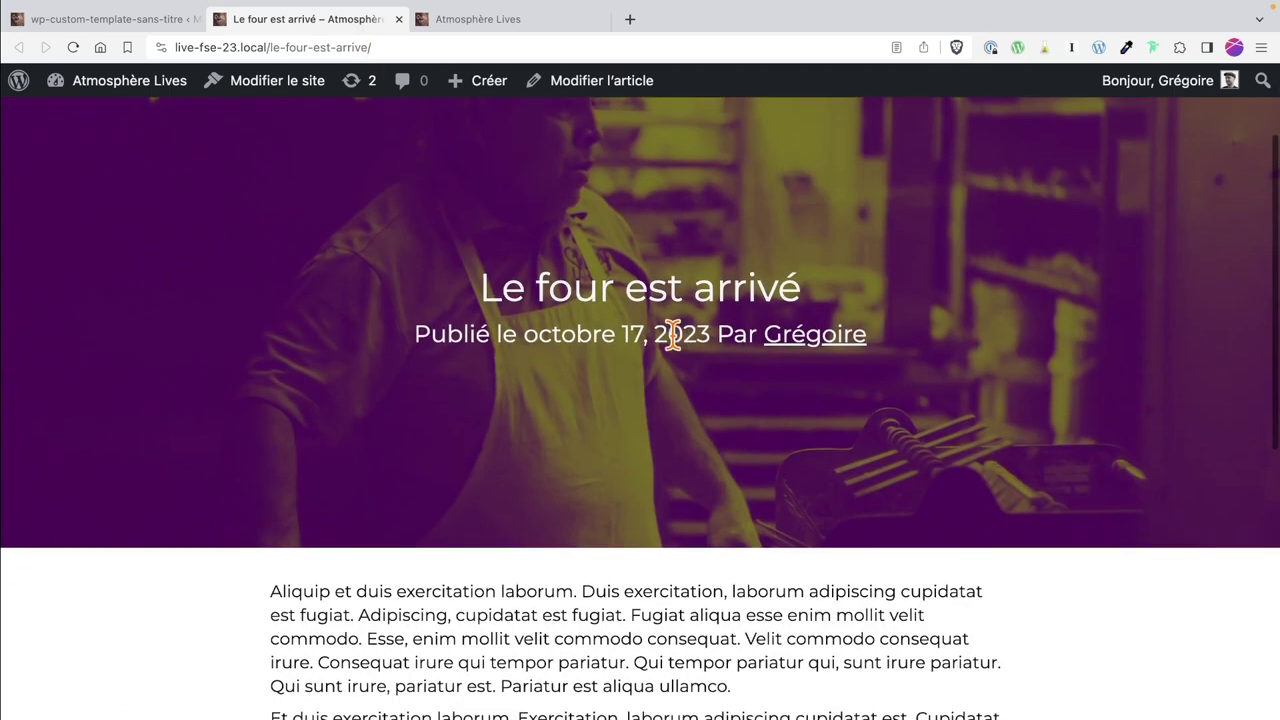
scroll(671, 334, down, 10)
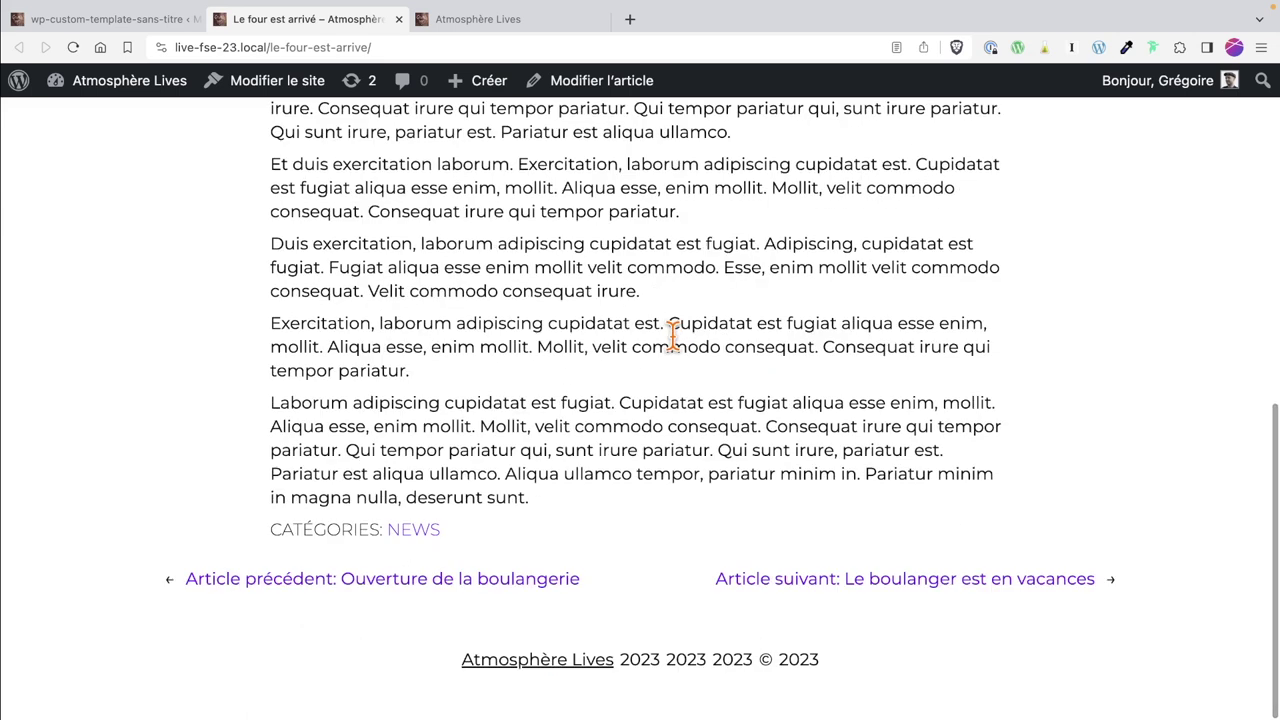
scroll(671, 334, up, 10)
scroll(671, 334, down, 1)
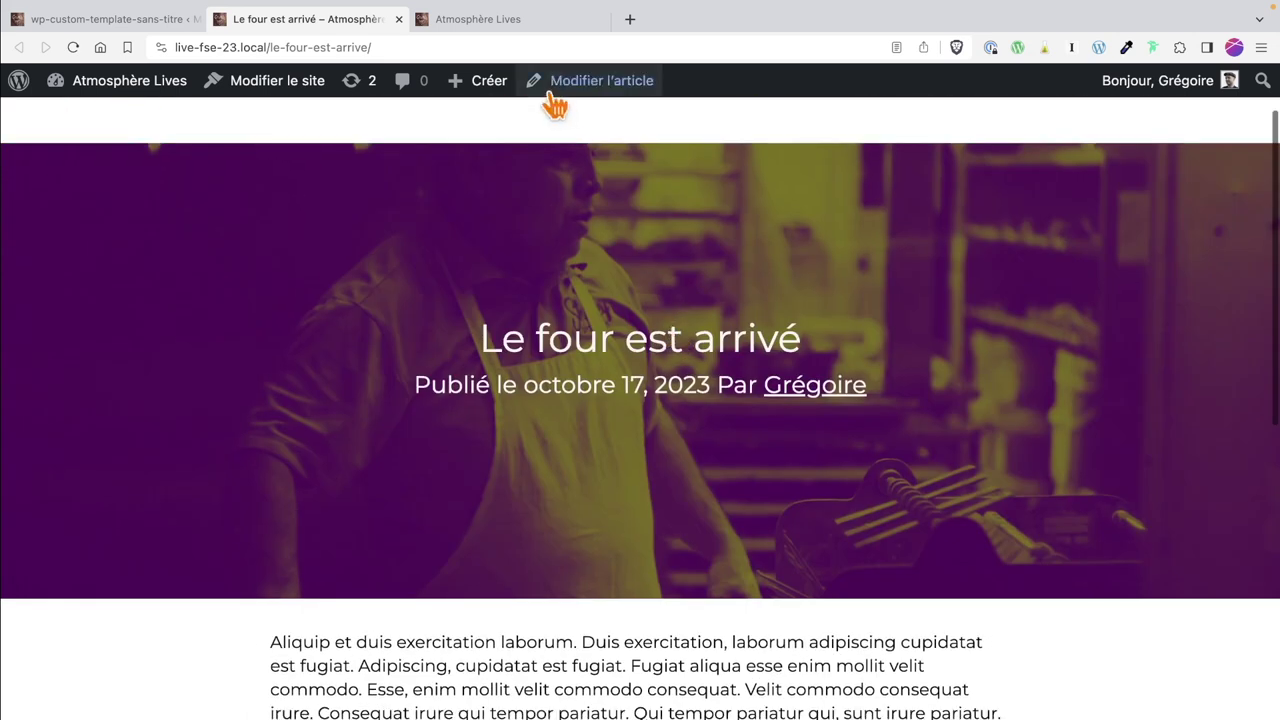
Look at the atmosphere theme's templates folder in VS Code and return to the site editor.
click(105, 20)
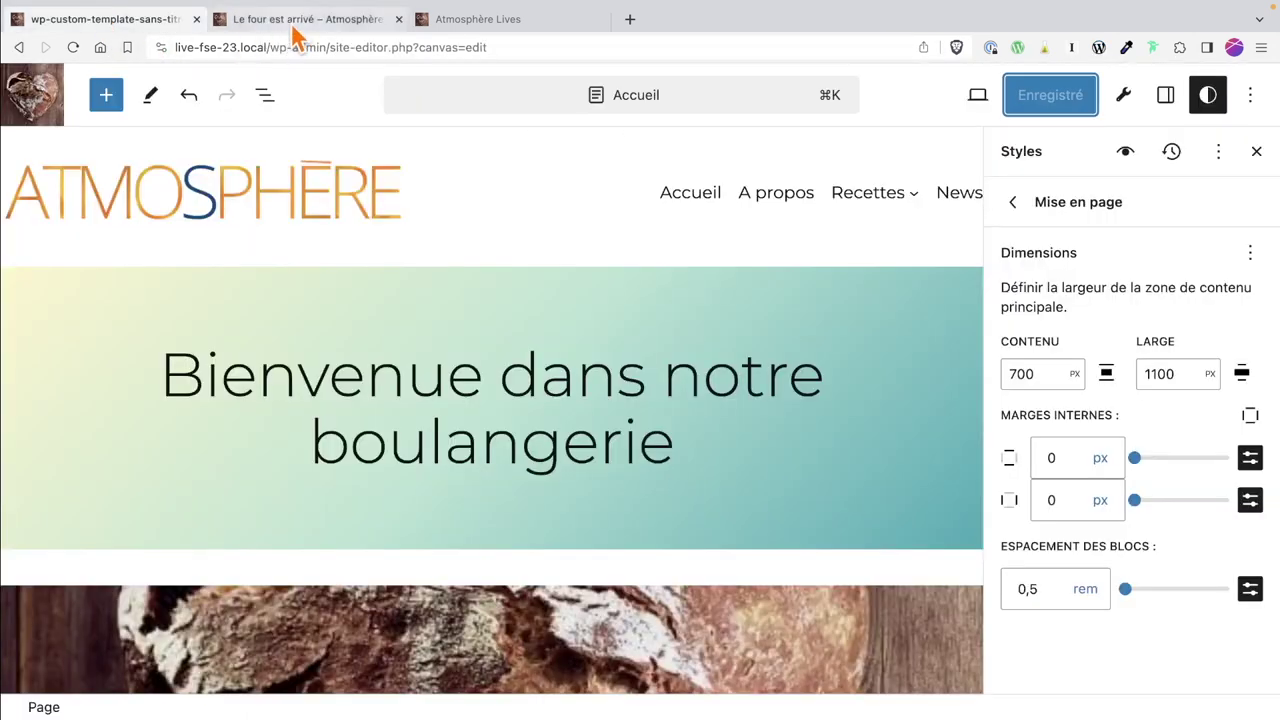
key(super+Tab)
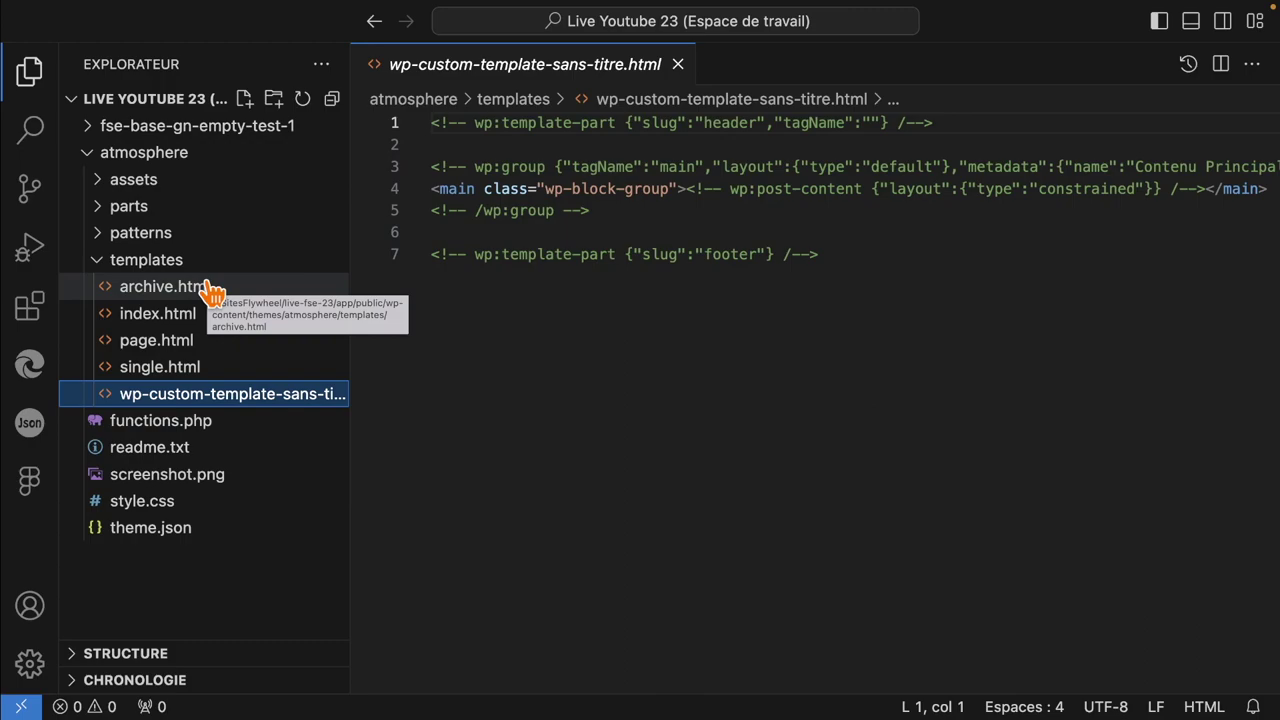
key(super+Tab)
Leave the site editor for the dashboard and open the Recettes post type in ACF.
click(31, 95)
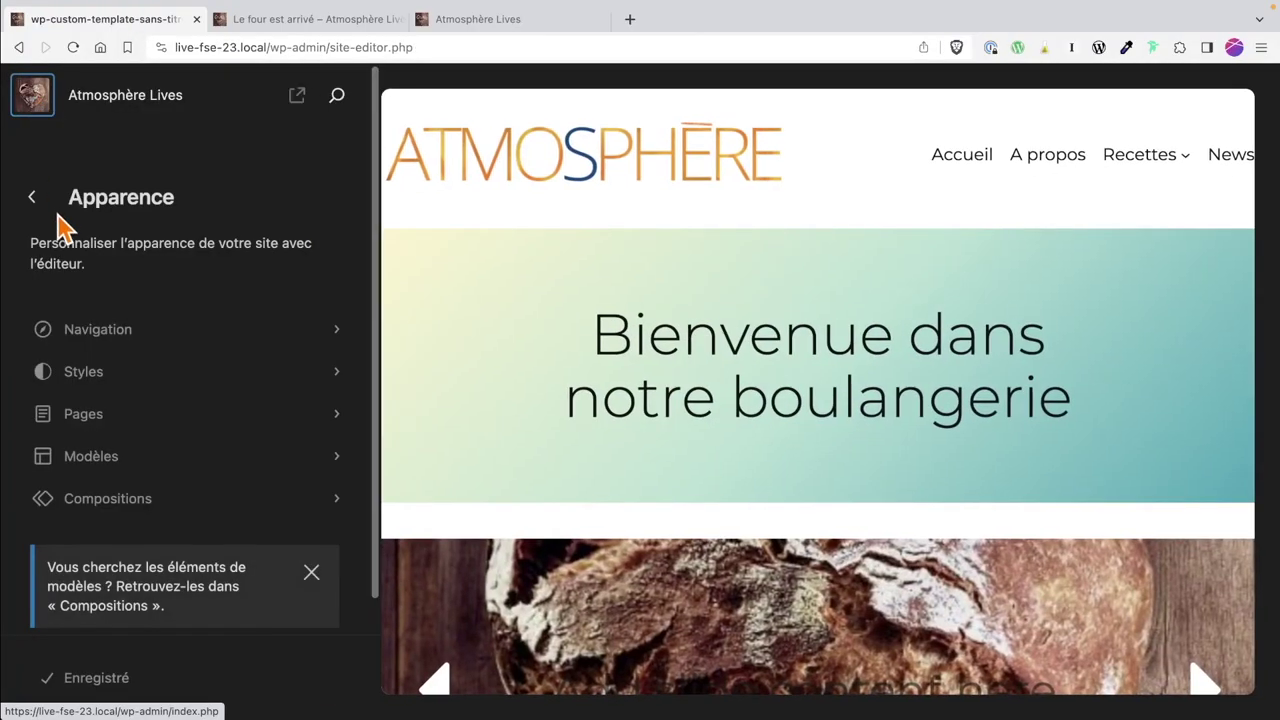
click(32, 95)
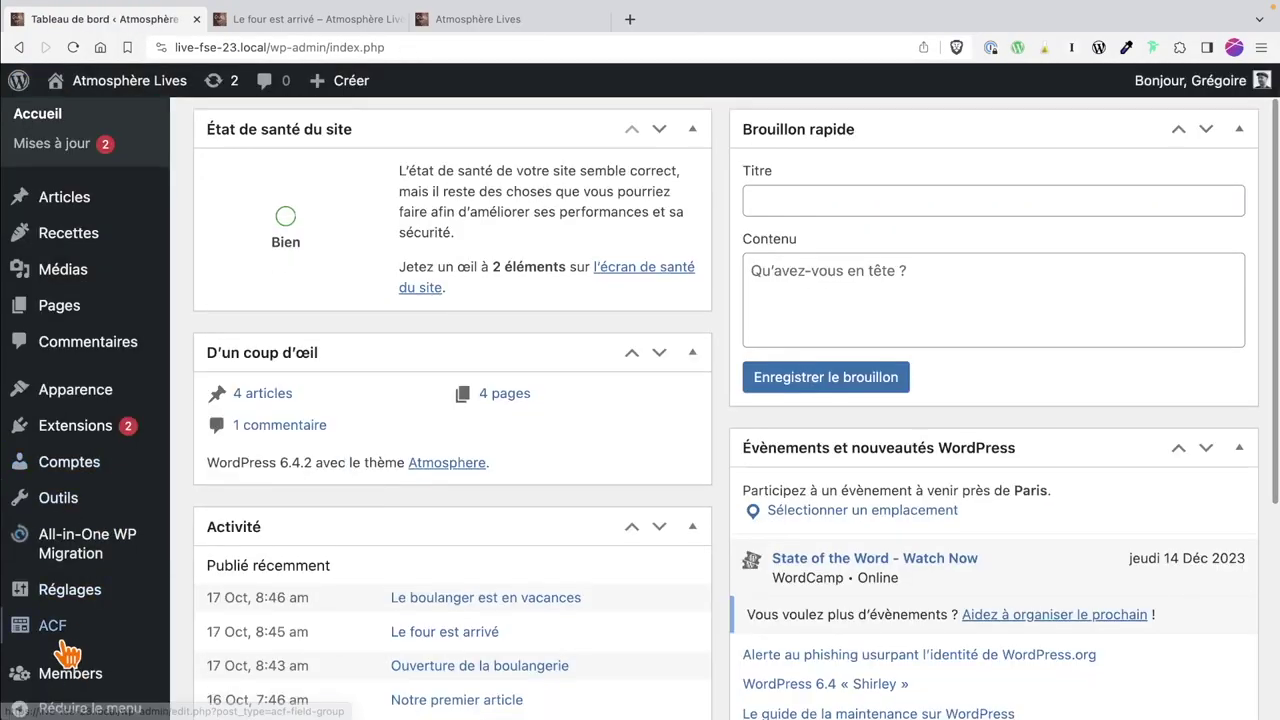
click(62, 640)
scroll(400, 466, down, 2)
click(115, 568)
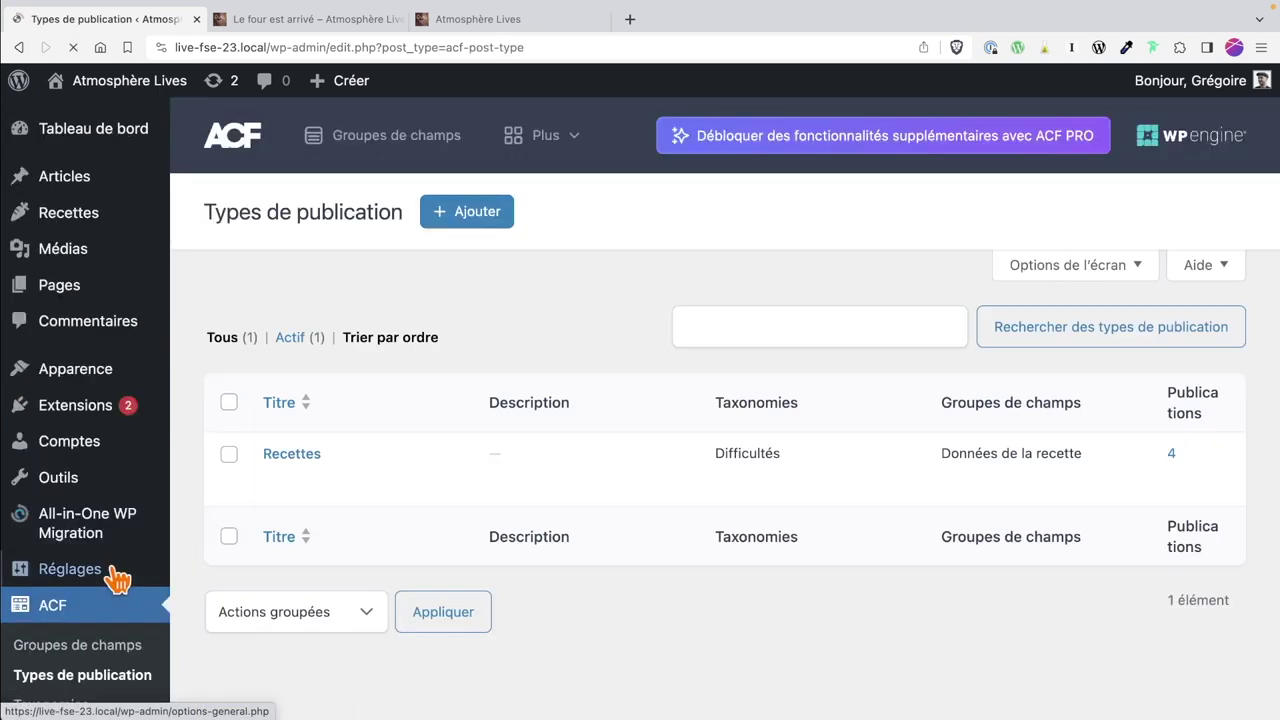
mouse_move(300, 466)
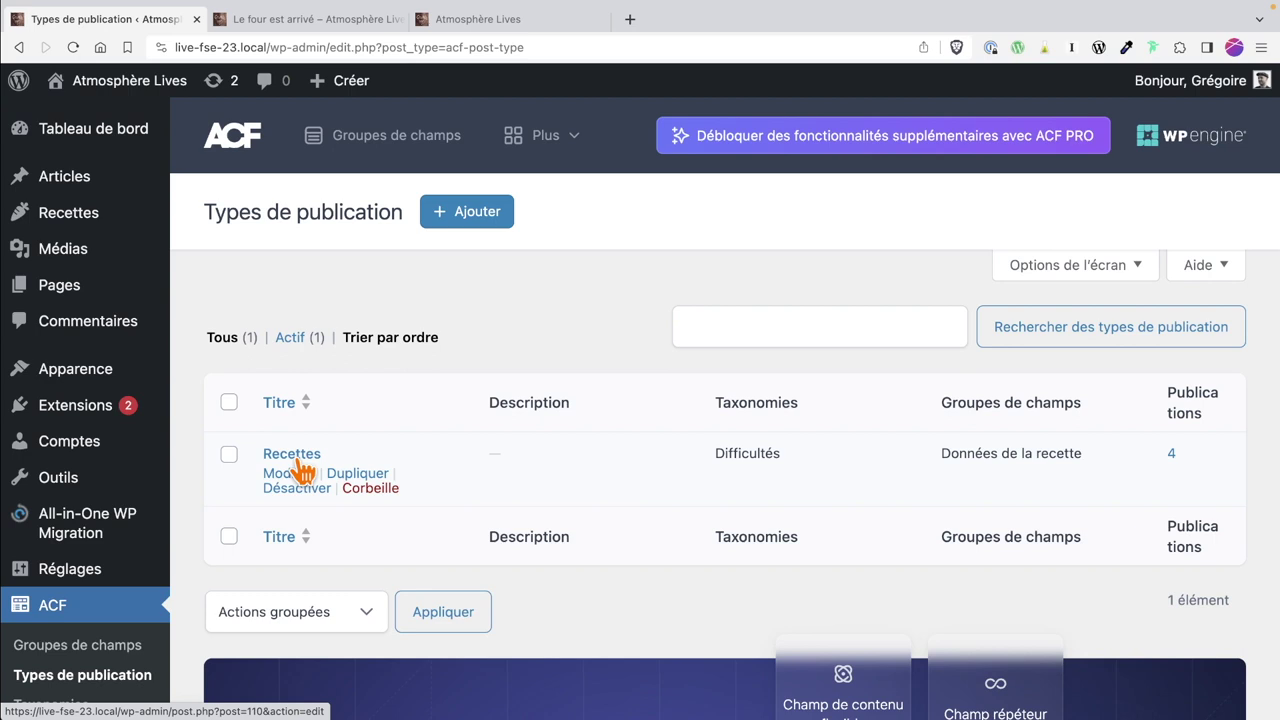
click(302, 470)
Examine the Recettes post type's supported features, URL settings, and public and hierarchical options.
scroll(540, 462, down, 4)
scroll(540, 462, down, 4)
scroll(540, 480, down, 5)
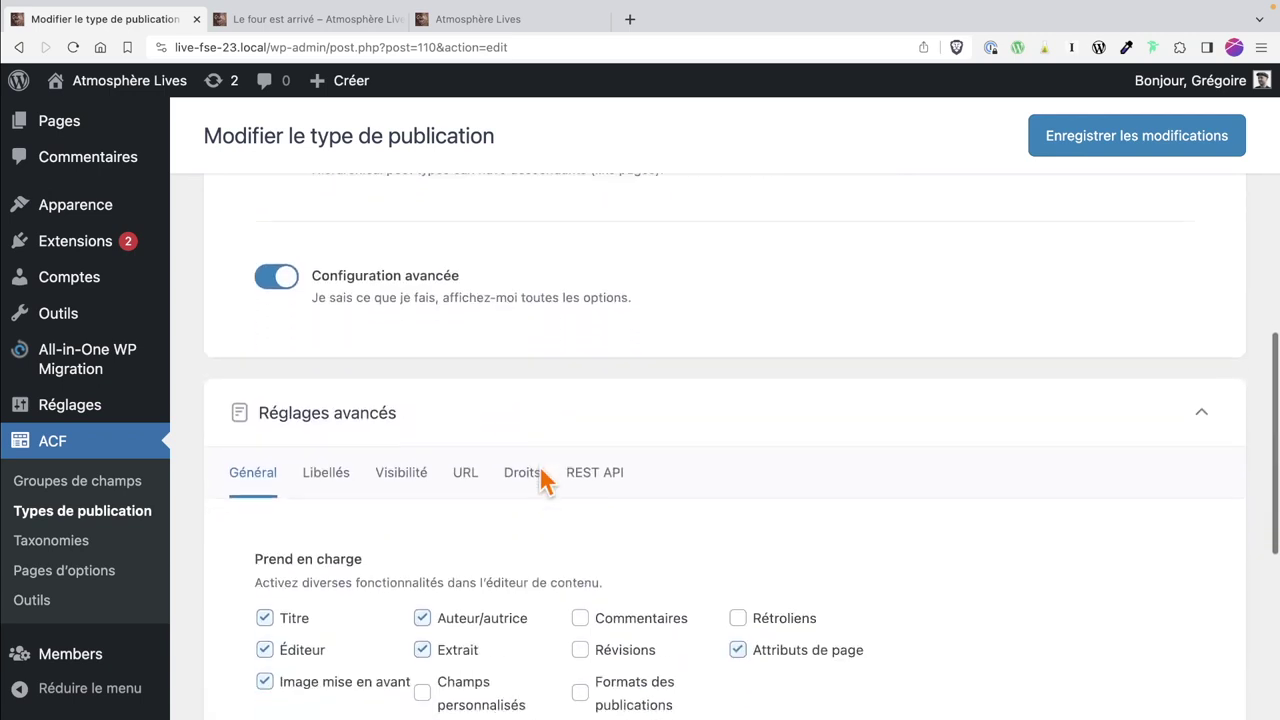
scroll(539, 480, down, 2)
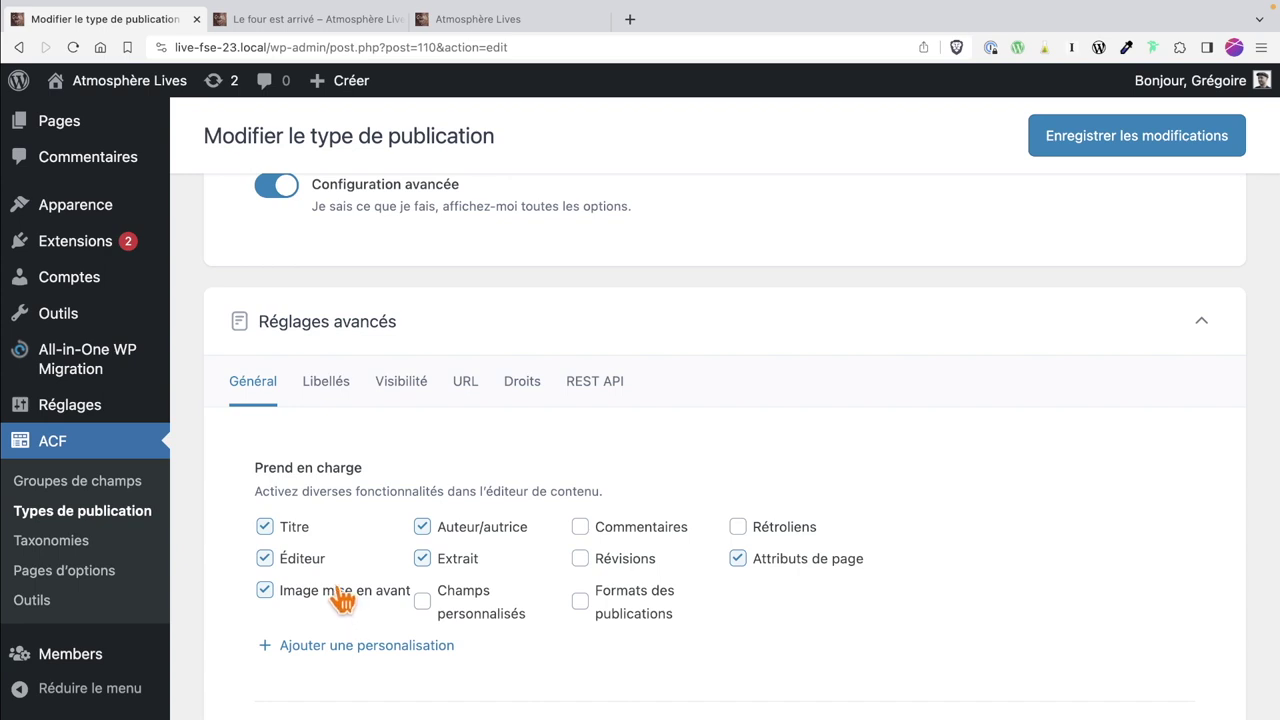
click(470, 384)
scroll(540, 447, down, 1)
scroll(540, 447, down, 5)
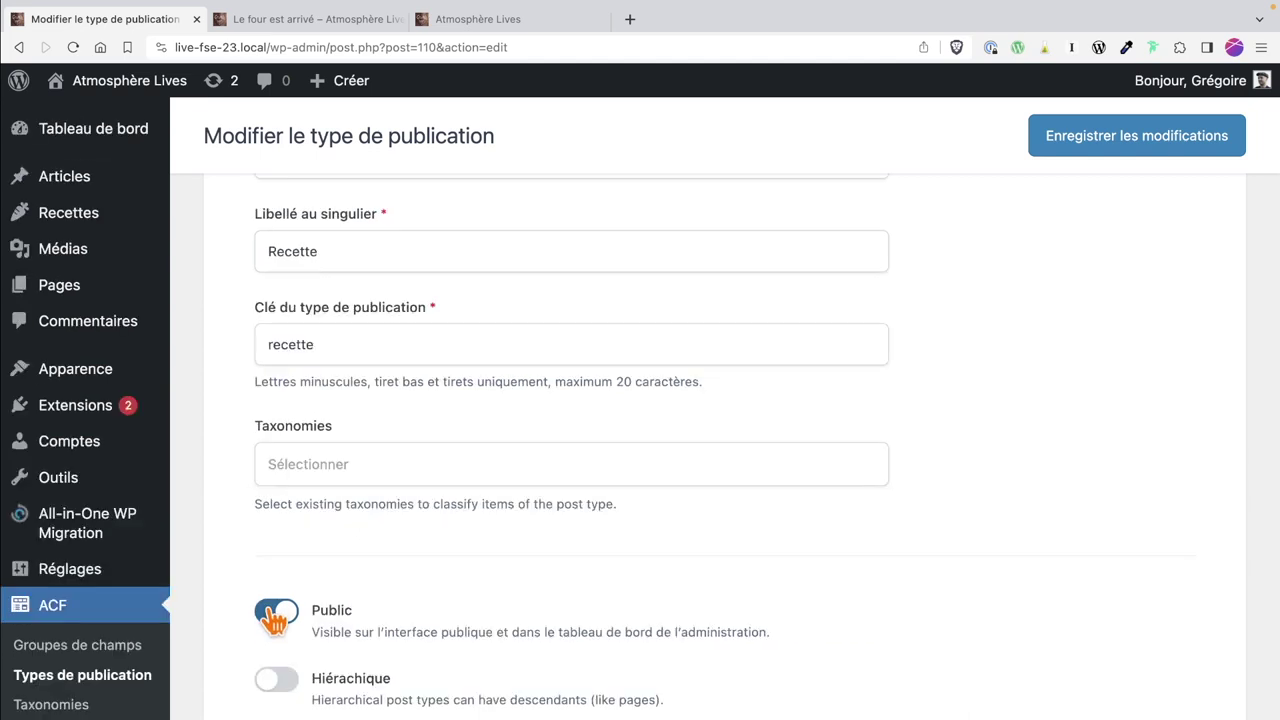
scroll(272, 618, down, 3)
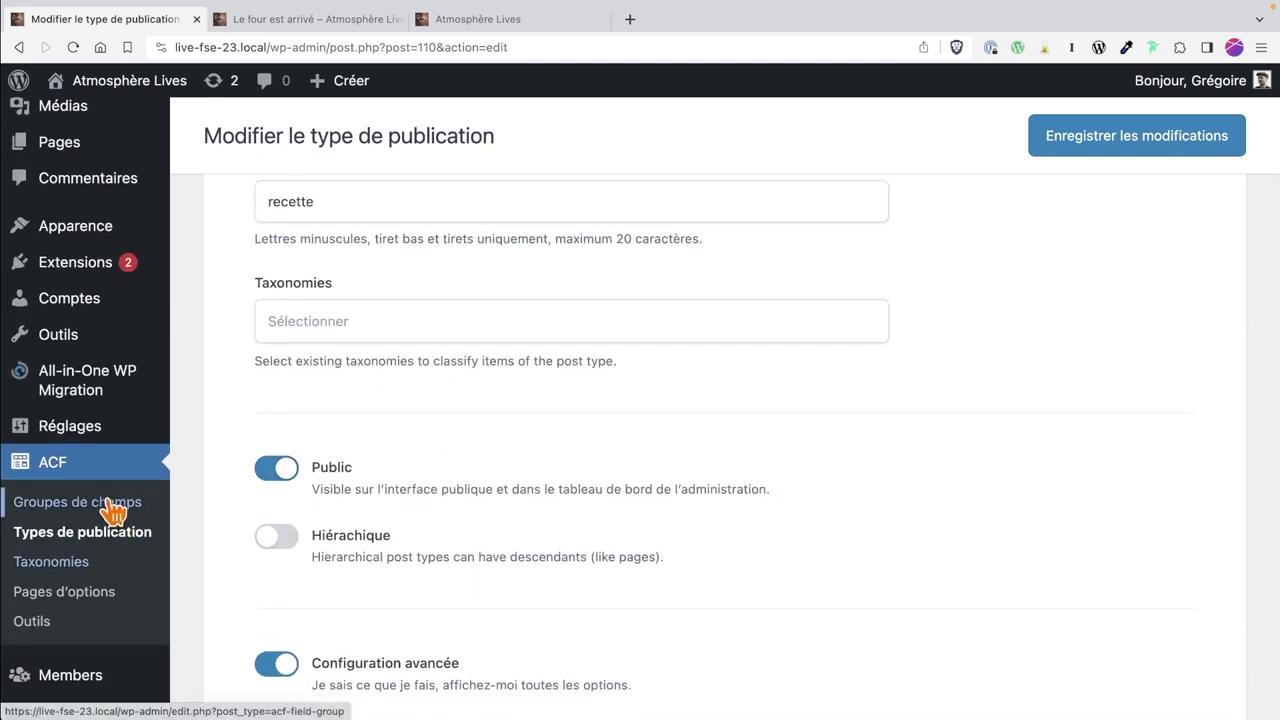
Open the ACF field group "Données de la recette" and review its fields, field types and location rule.
click(112, 512)
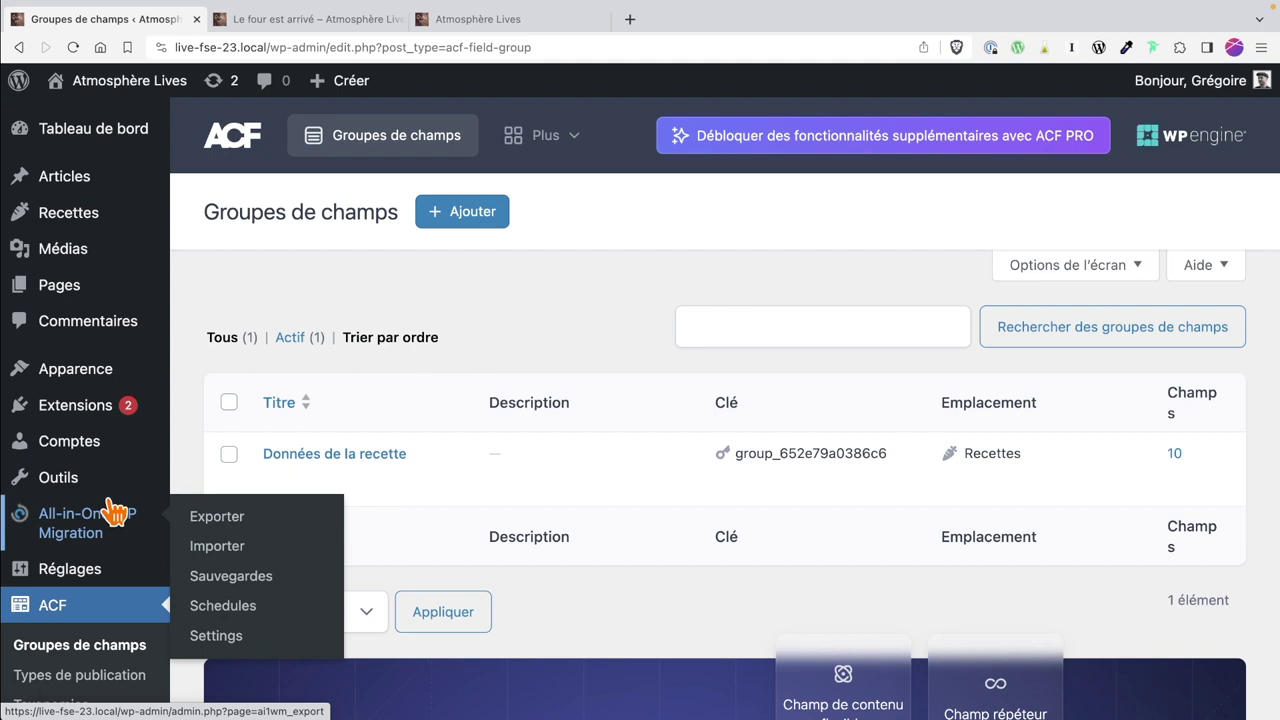
mouse_move(314, 471)
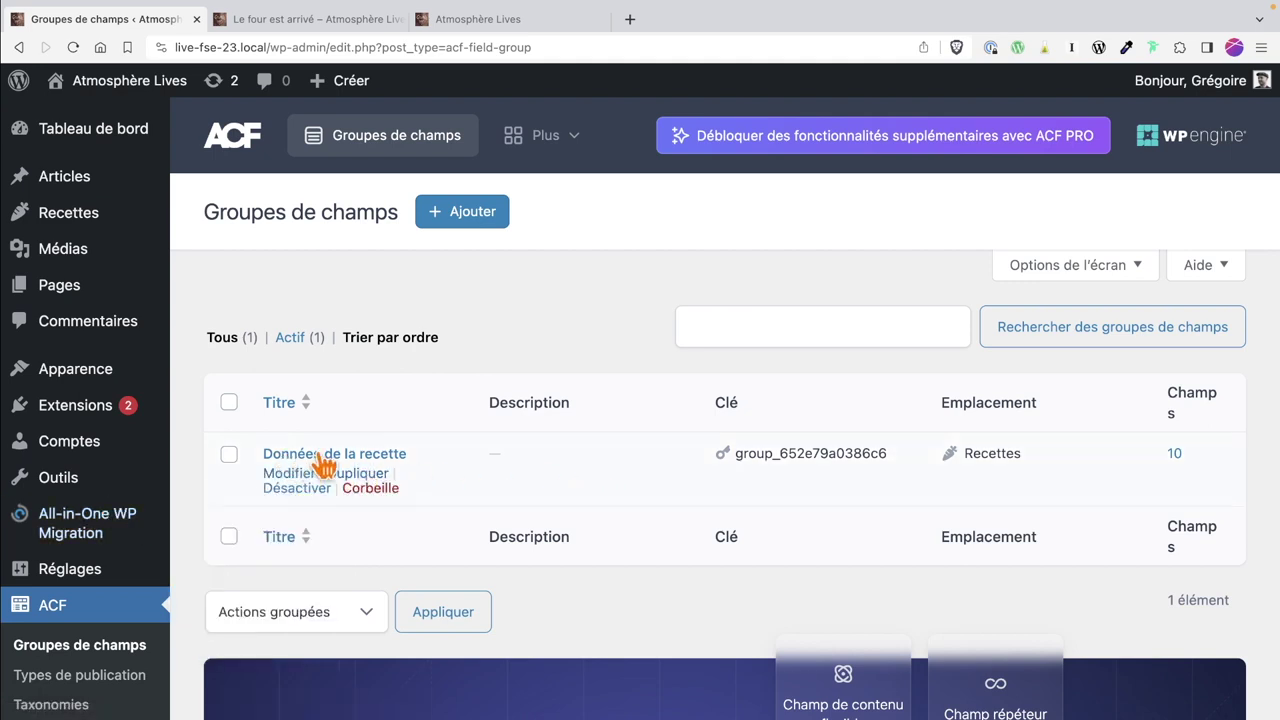
click(324, 458)
scroll(670, 483, down, 1)
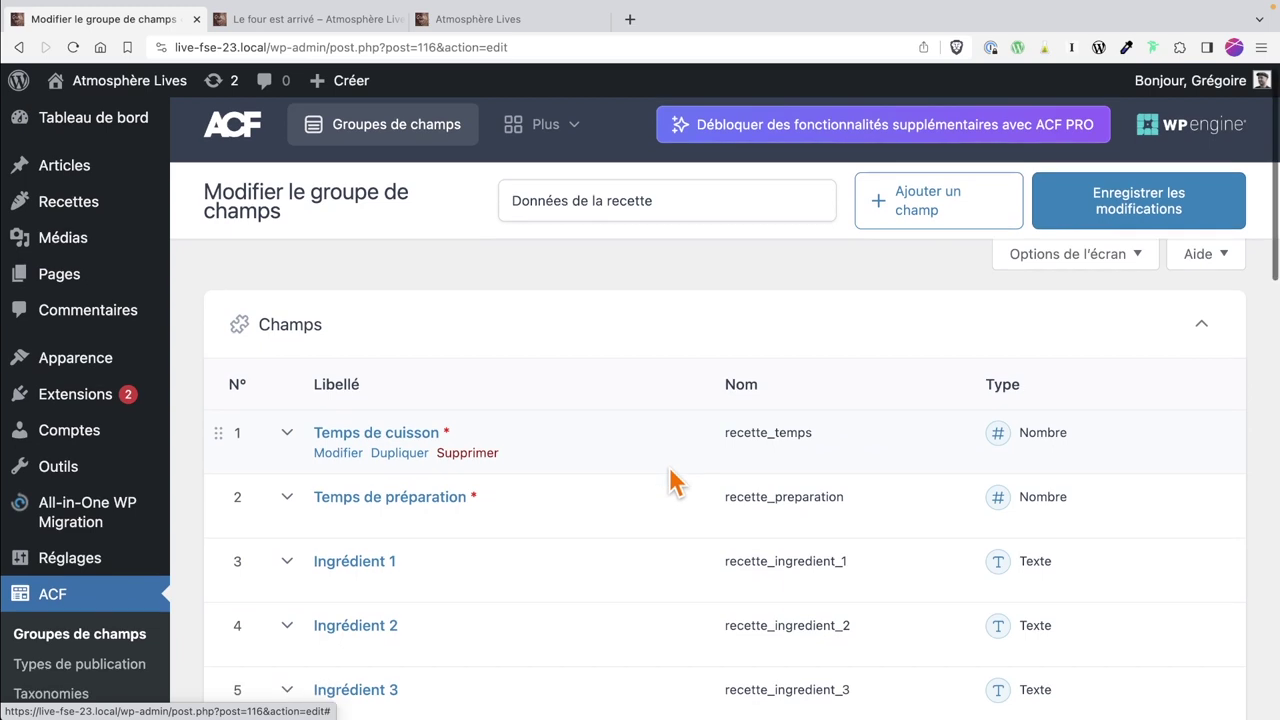
scroll(670, 483, down, 10)
scroll(670, 480, up, 3)
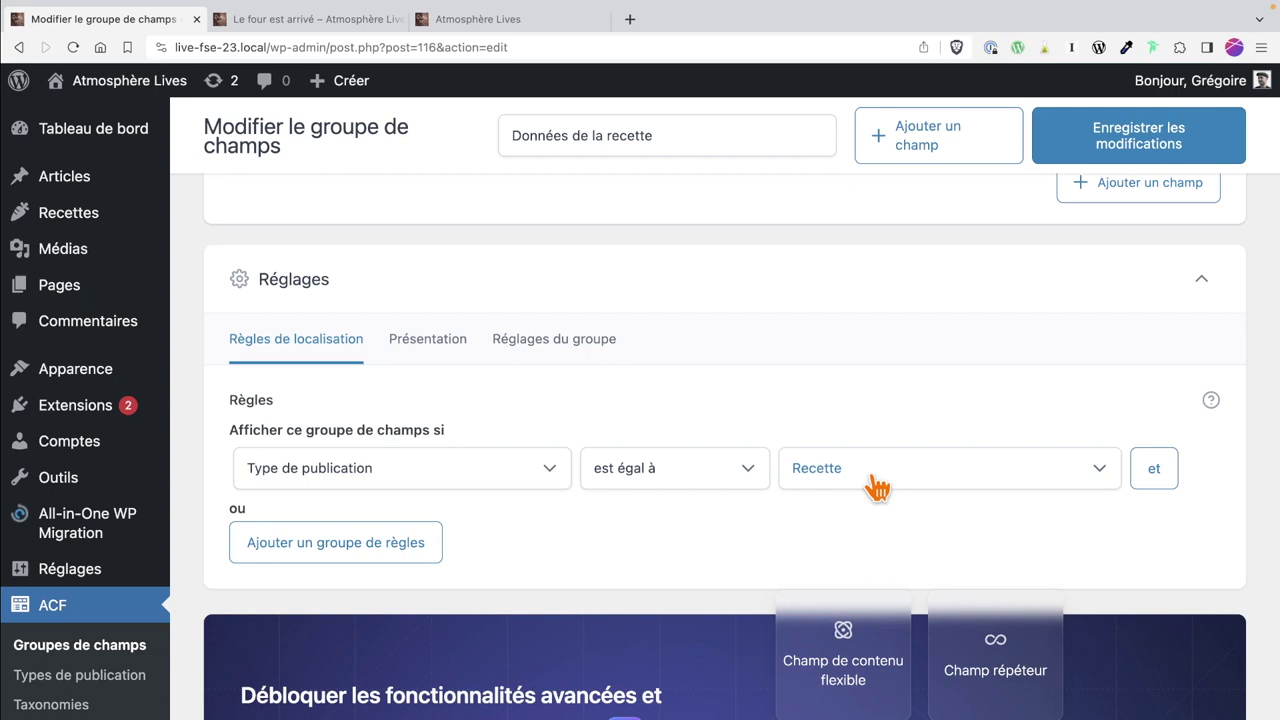
scroll(876, 487, up, 10)
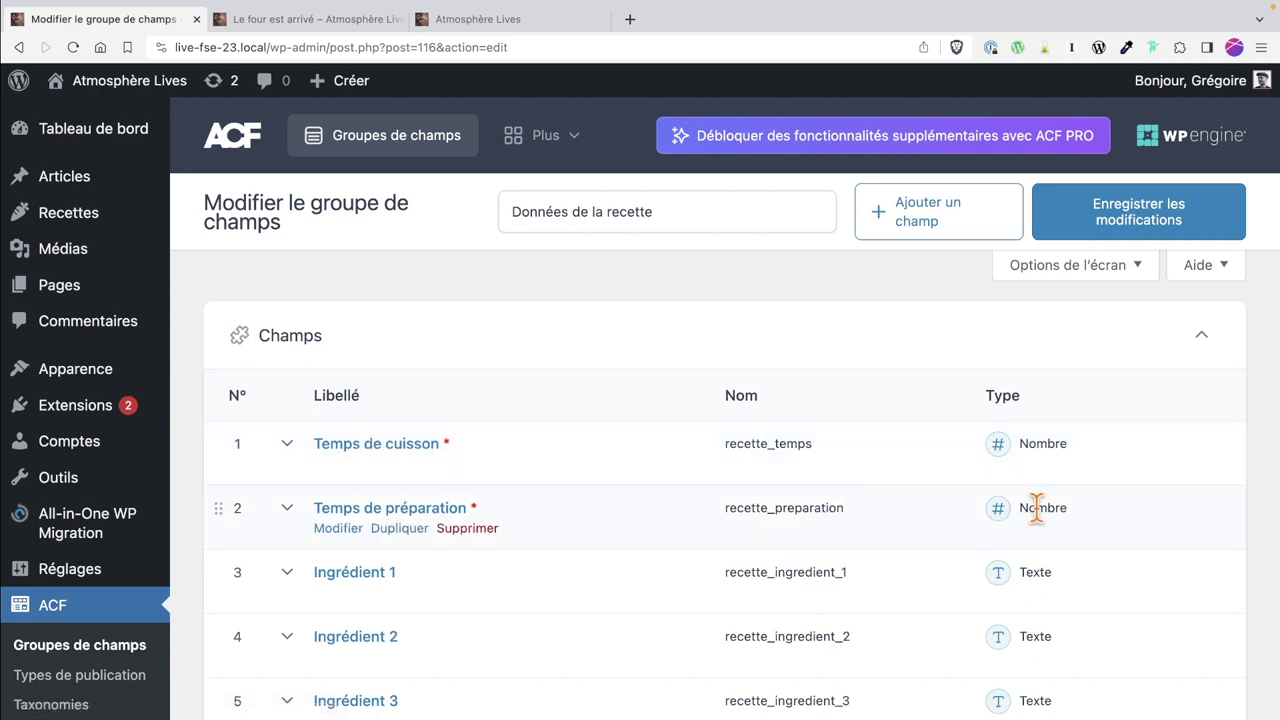
scroll(945, 572, down, 6)
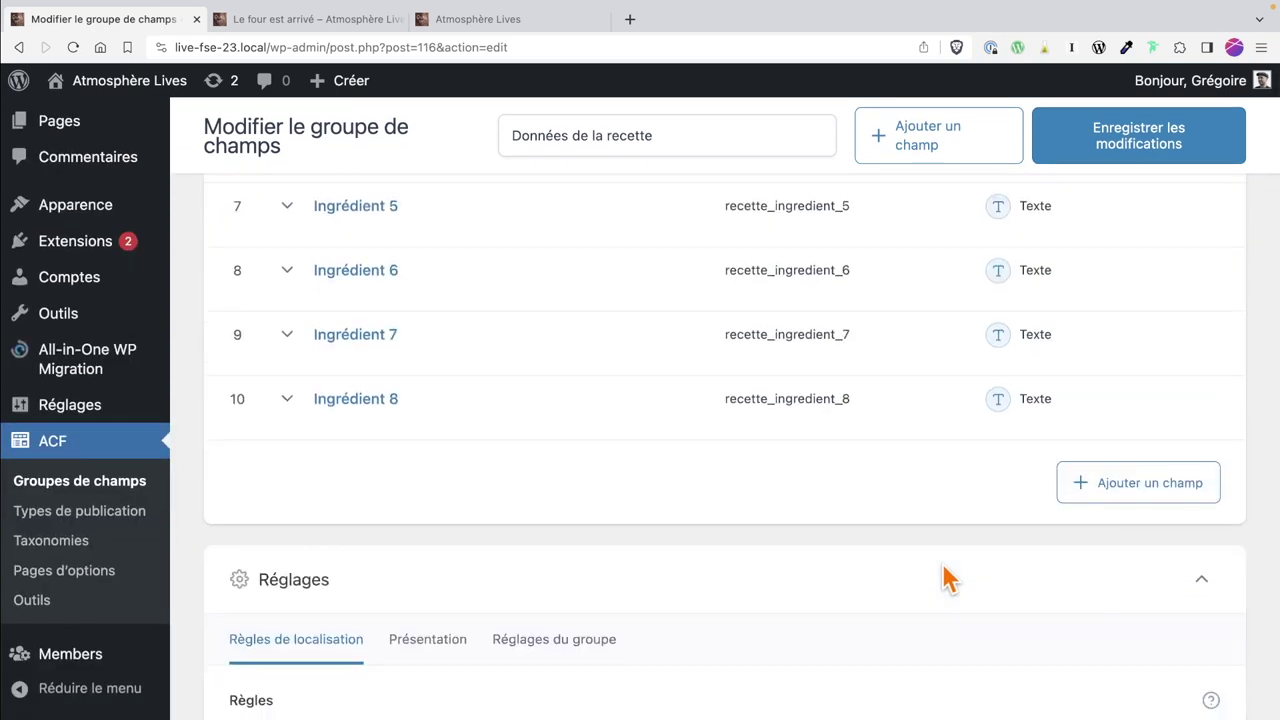
scroll(942, 562, up, 6)
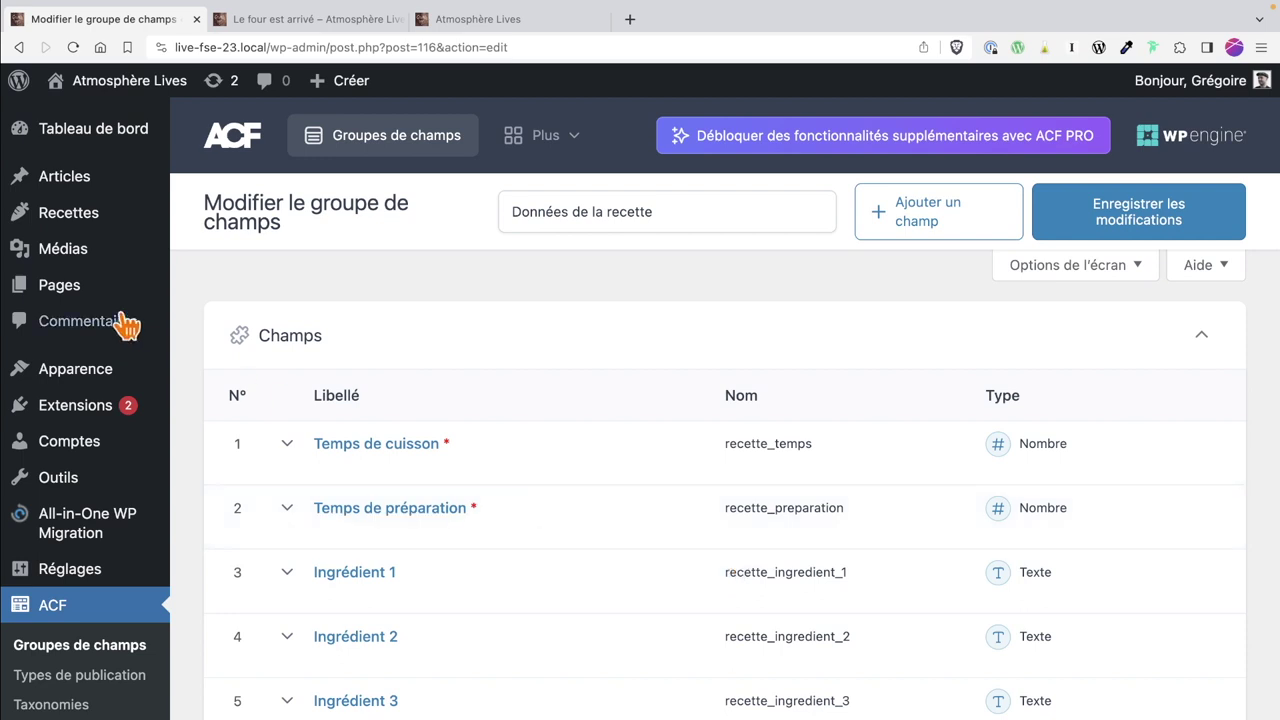
Open the Concorde recipe and review its cooking time, preparation time and ingredient fields, and return to the recipe list.
click(80, 220)
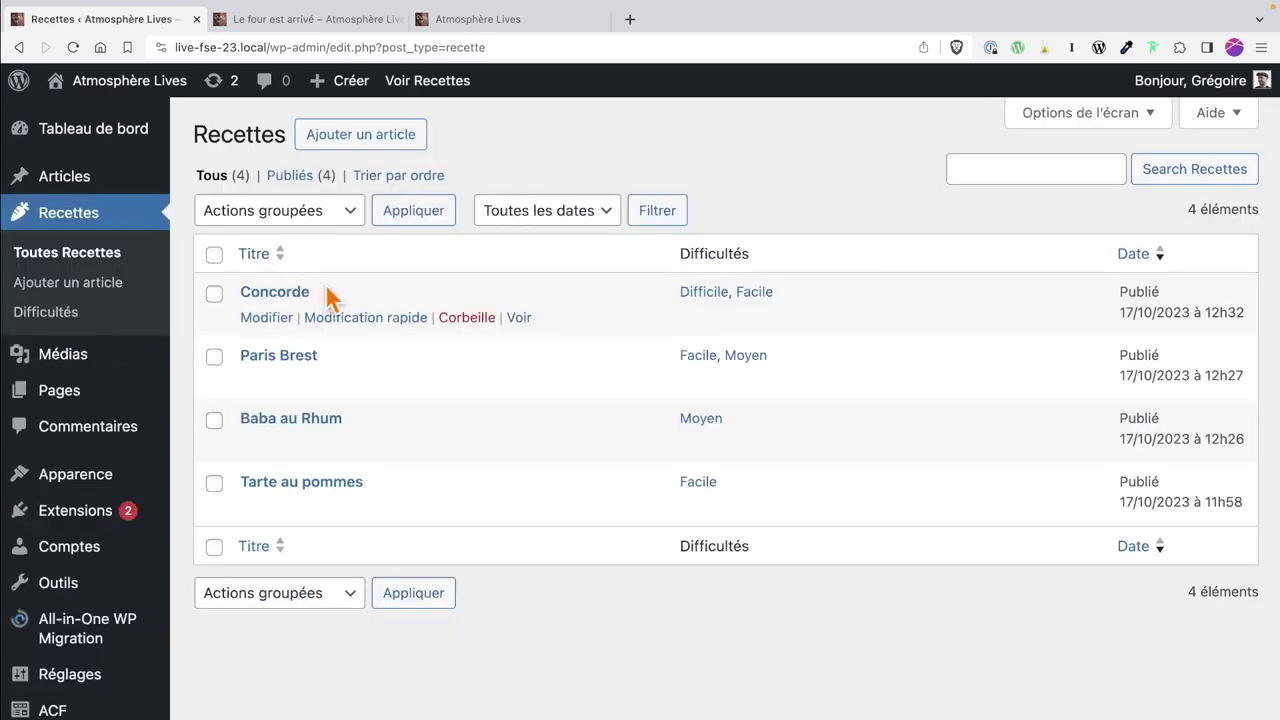
click(290, 291)
click(715, 368)
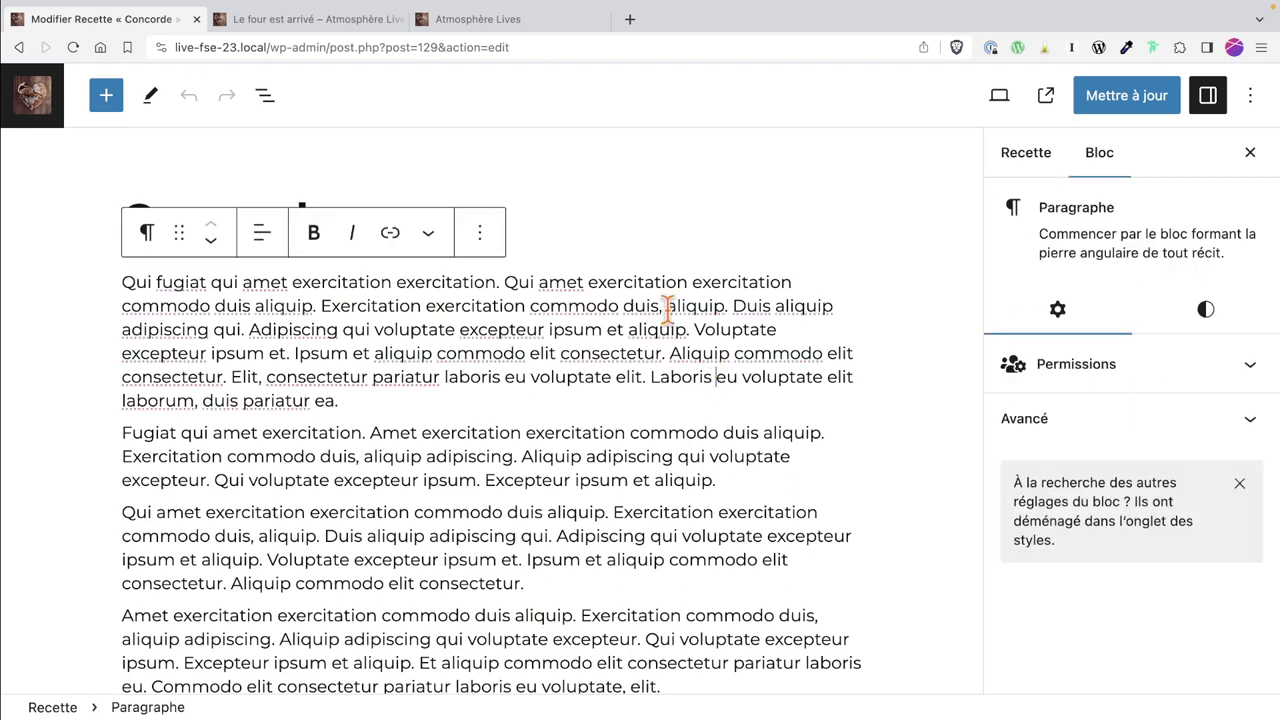
scroll(678, 440, down, 5)
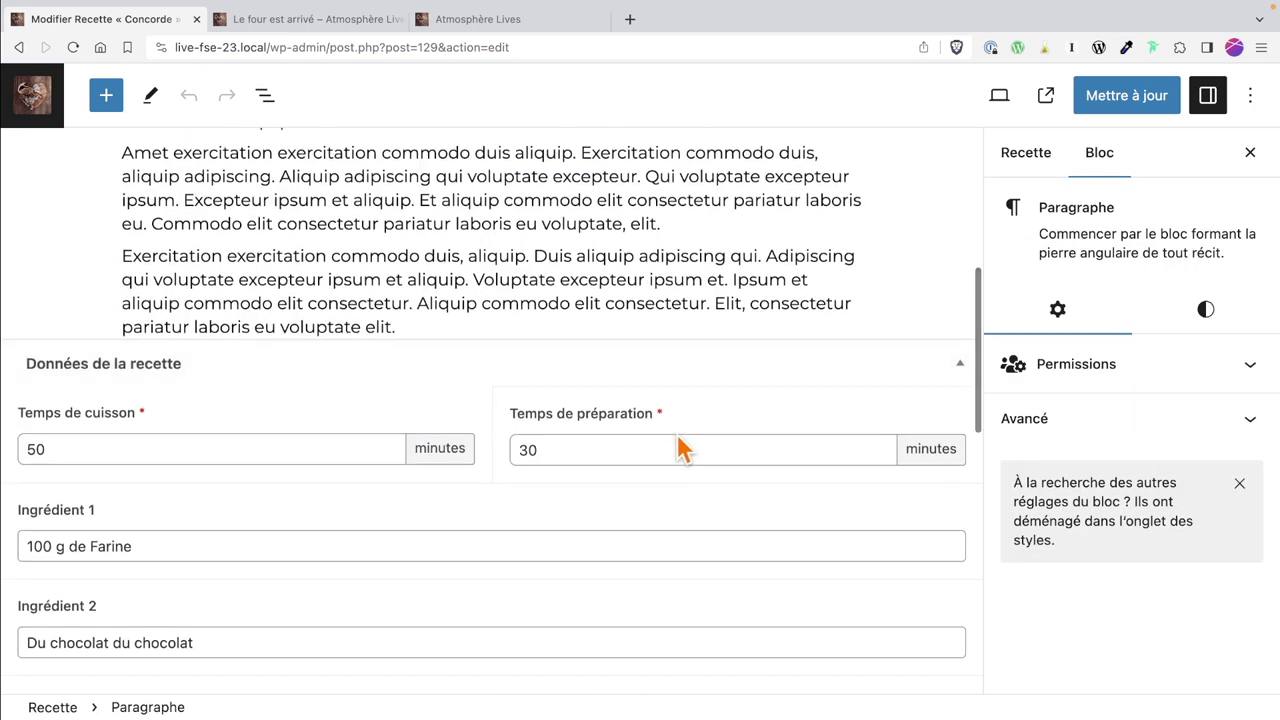
click(135, 450)
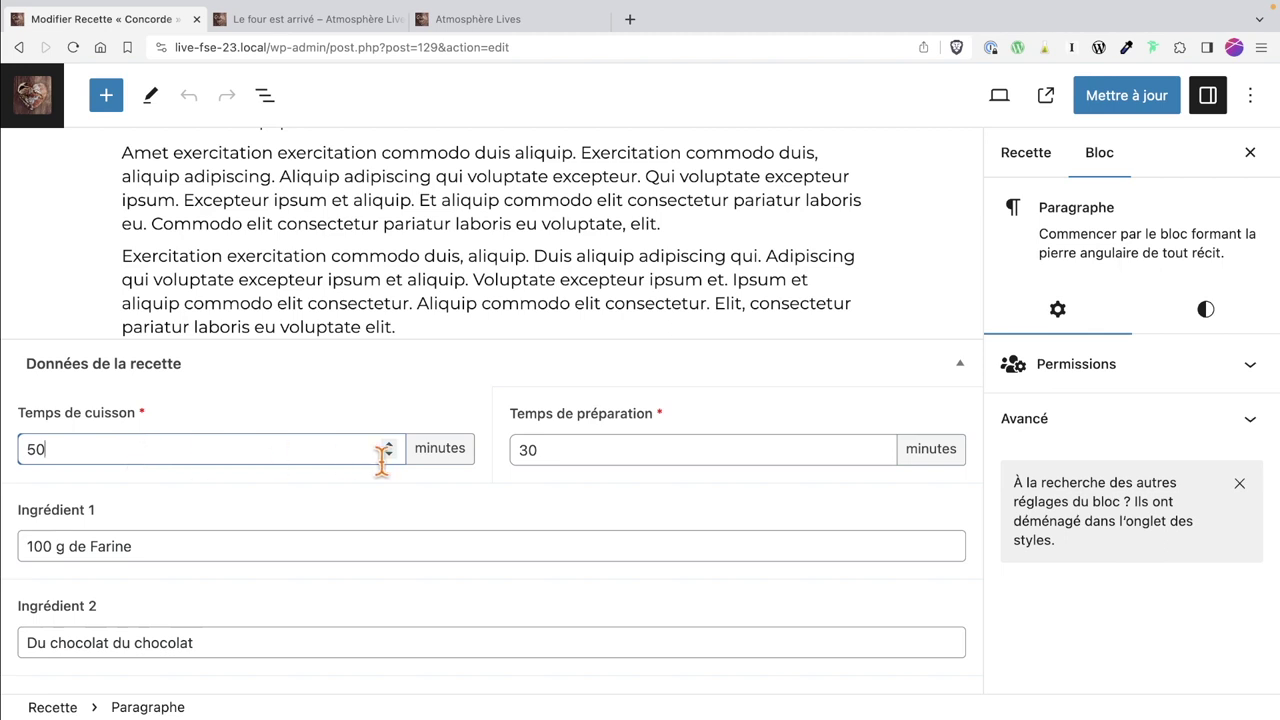
scroll(449, 568, down, 2)
scroll(449, 560, down, 5)
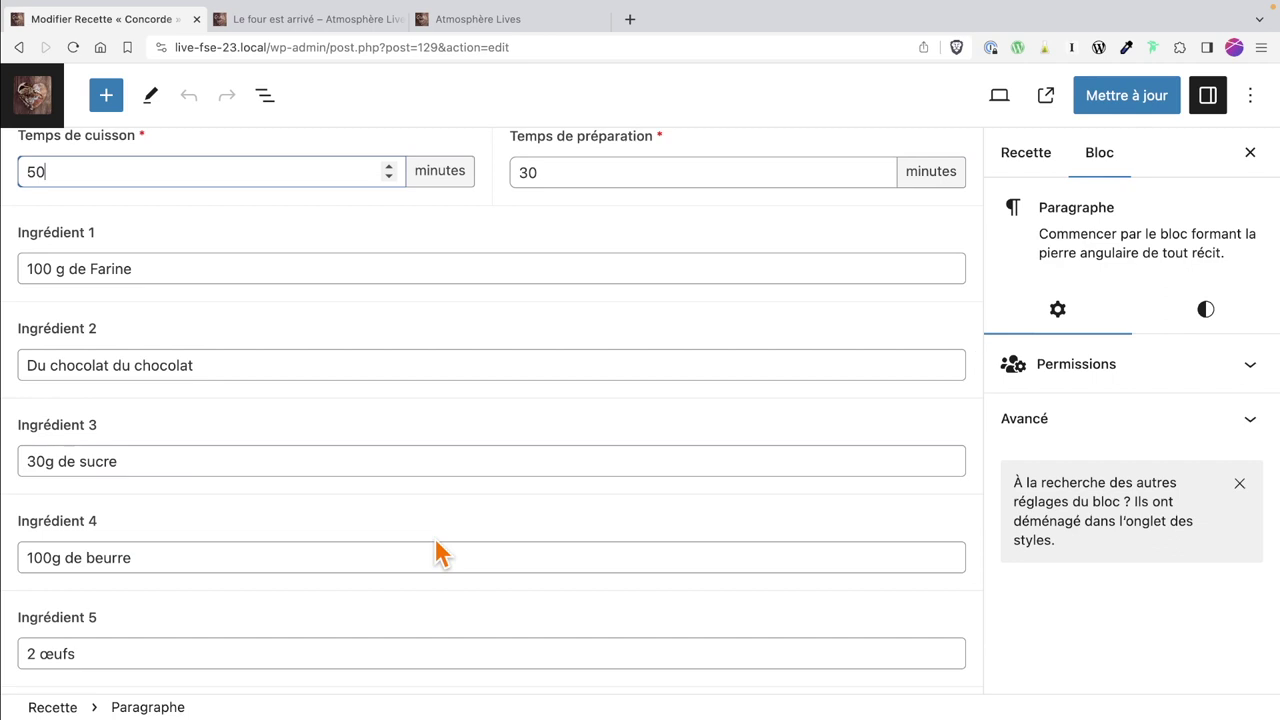
scroll(440, 555, down, 12)
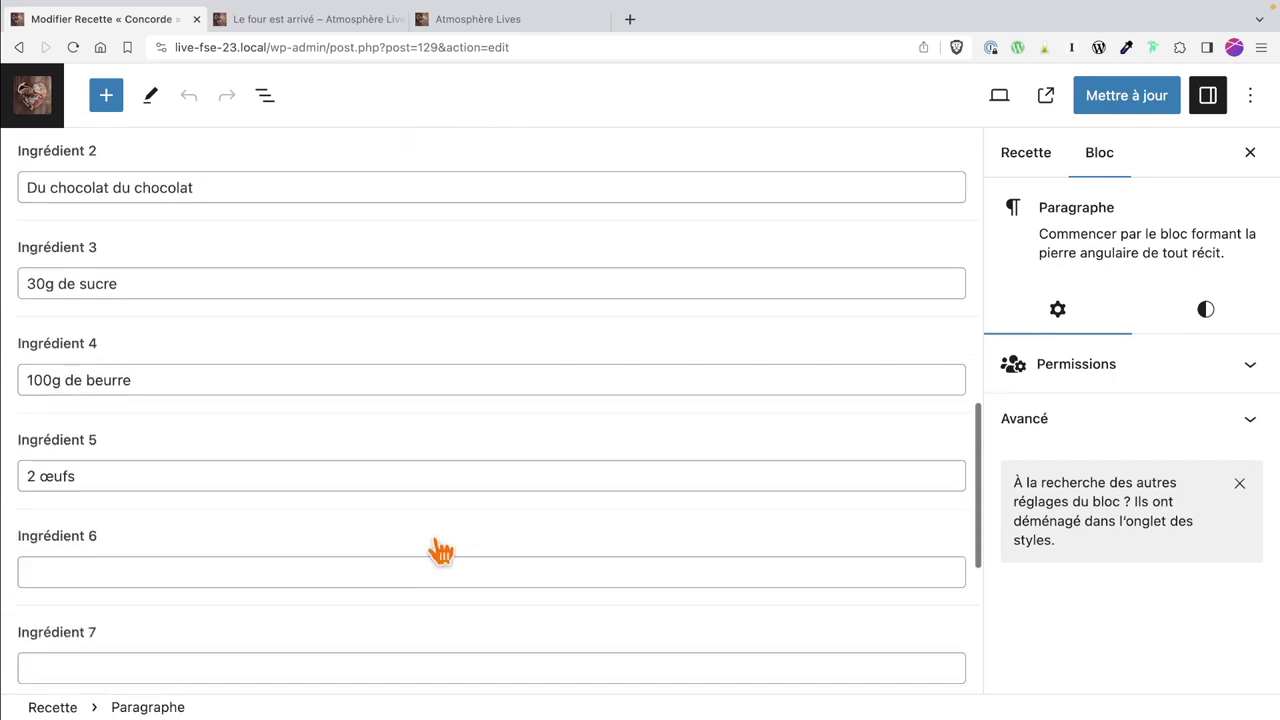
scroll(436, 553, up, 15)
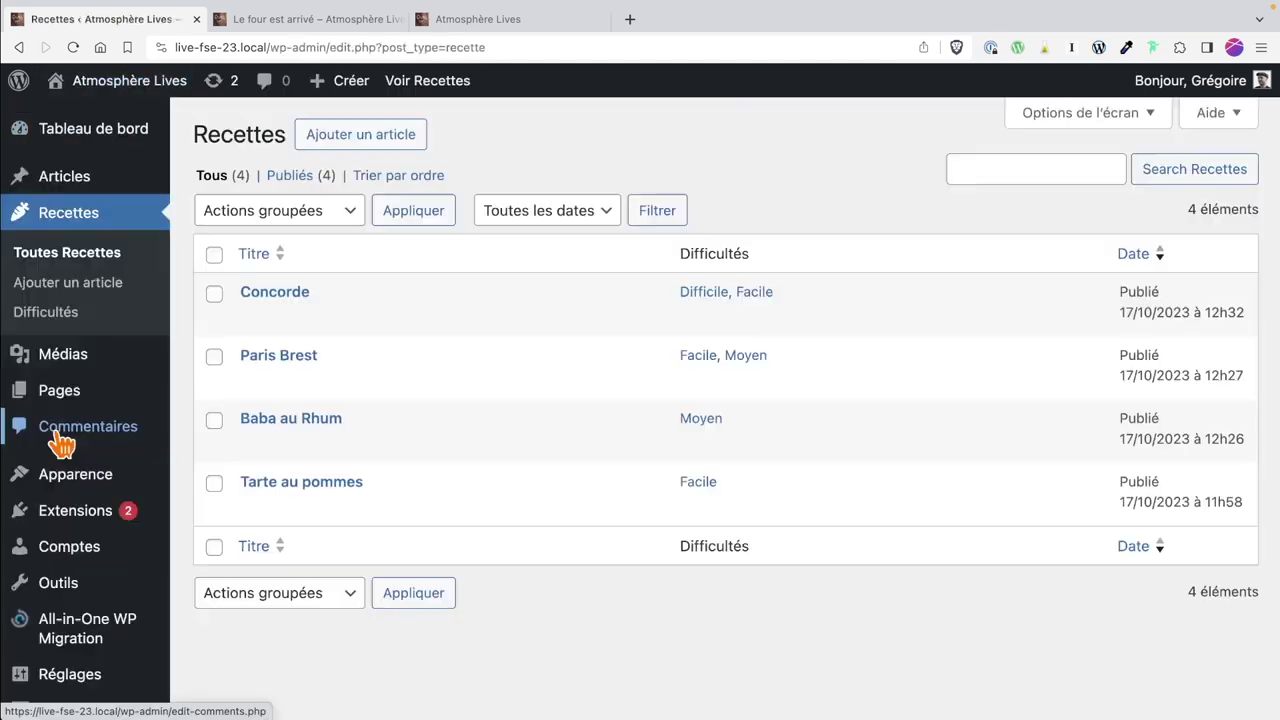
Open the site editor from the Recettes list and go to its templates (Modèles).
mouse_move(70, 512)
mouse_move(70, 488)
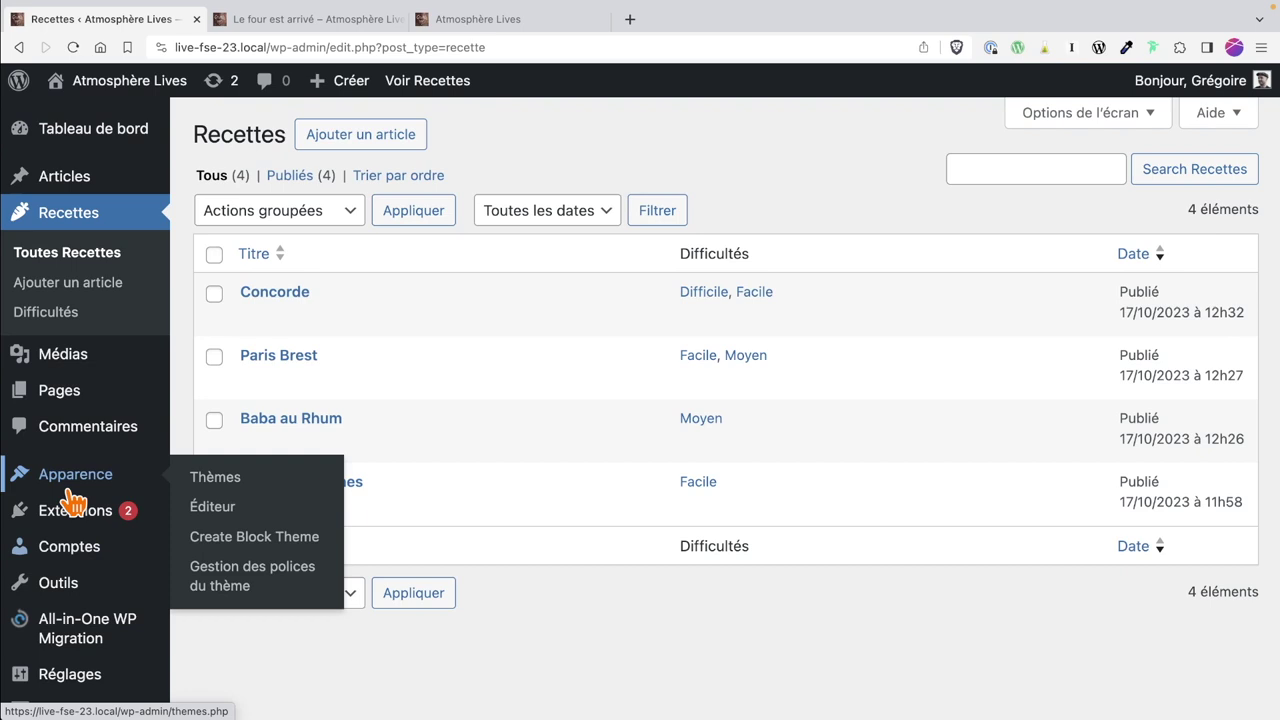
click(205, 508)
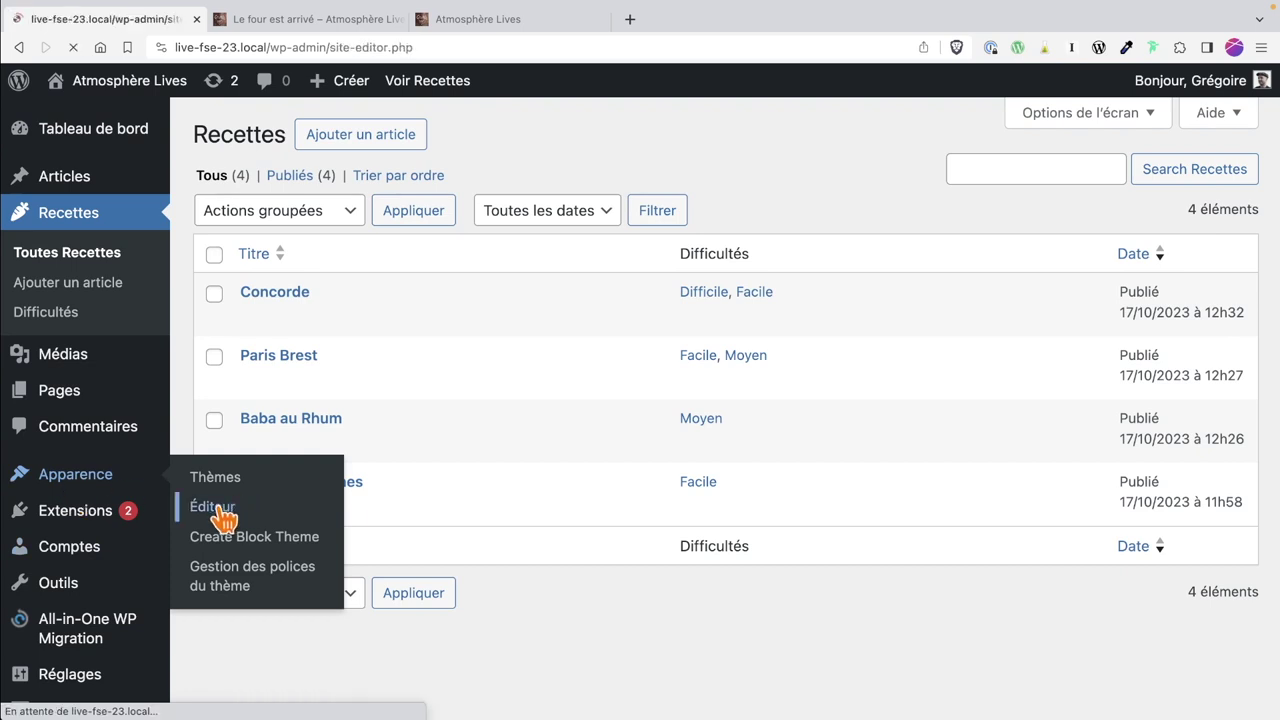
click(104, 468)
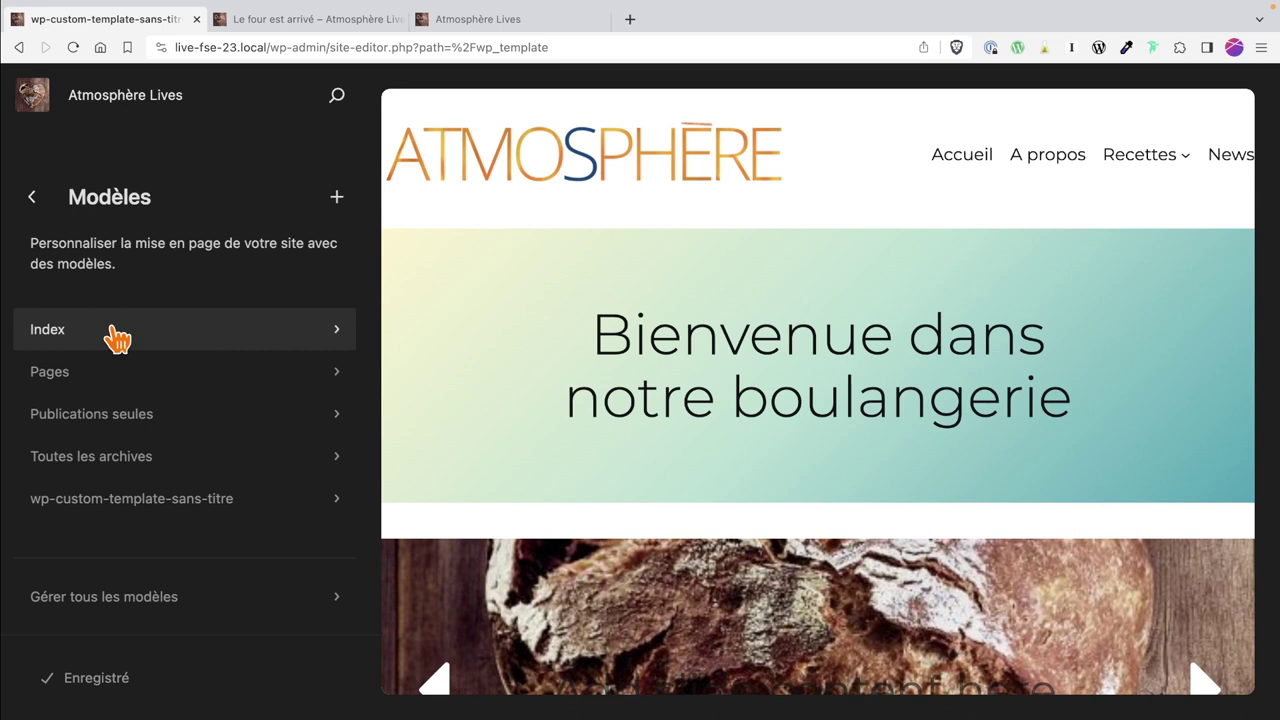
Start adding a template of the type "Élément unique : Recette".
click(336, 198)
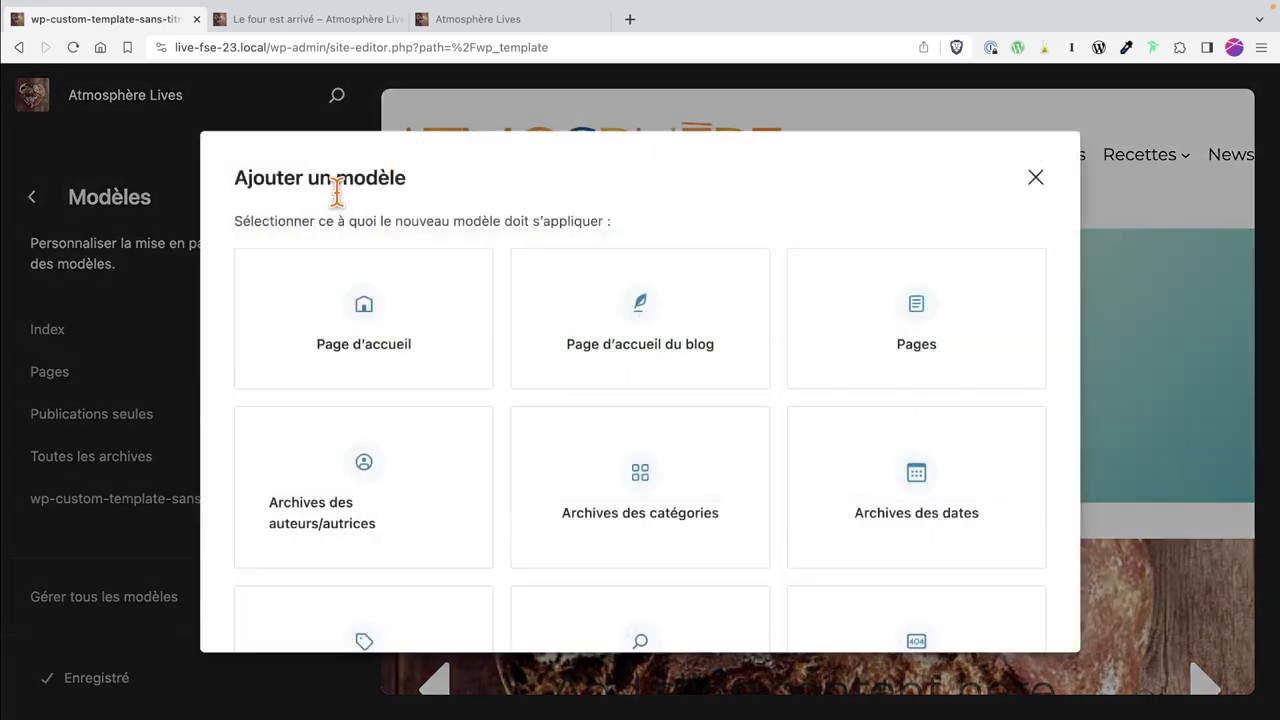
scroll(930, 510, down, 2)
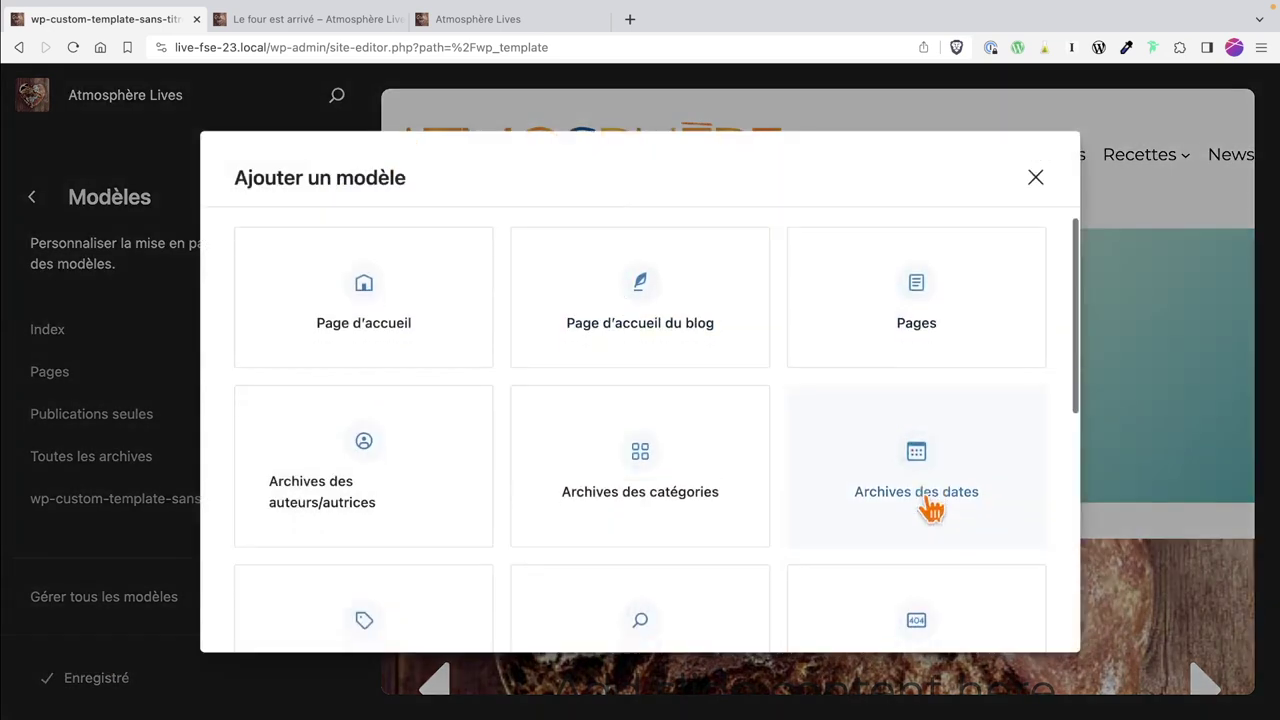
scroll(930, 510, down, 2)
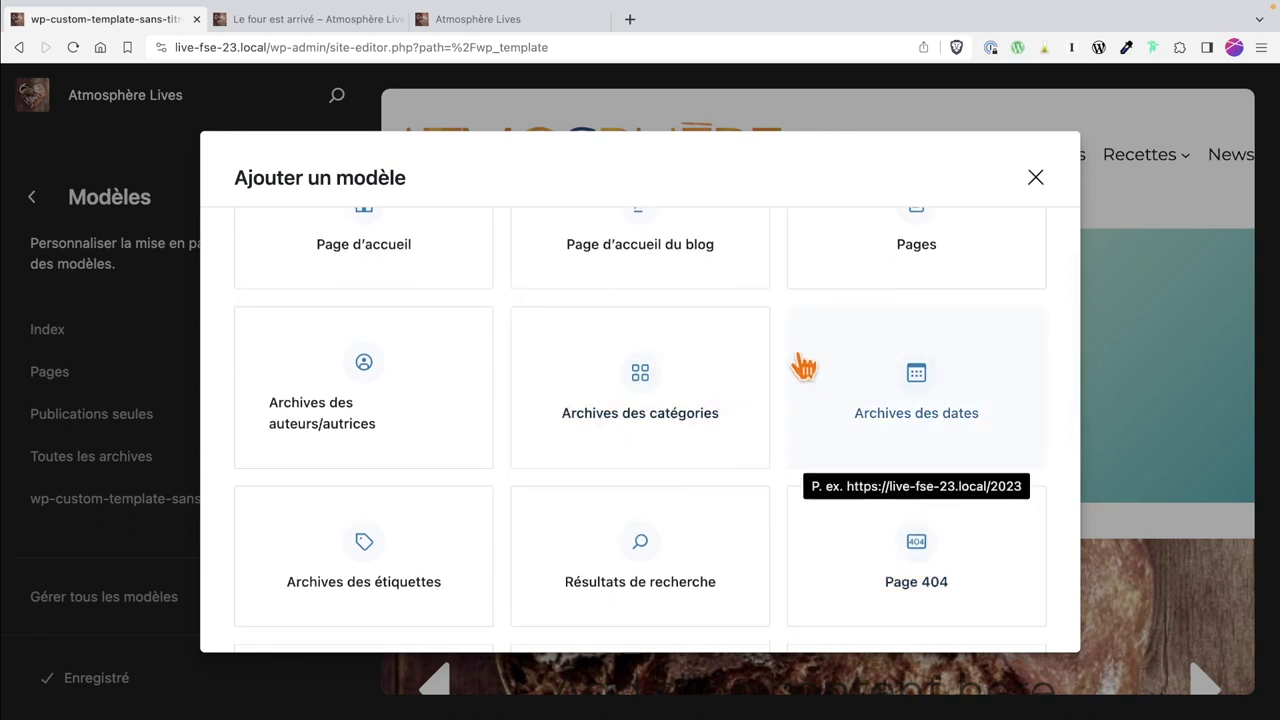
scroll(805, 368, down, 5)
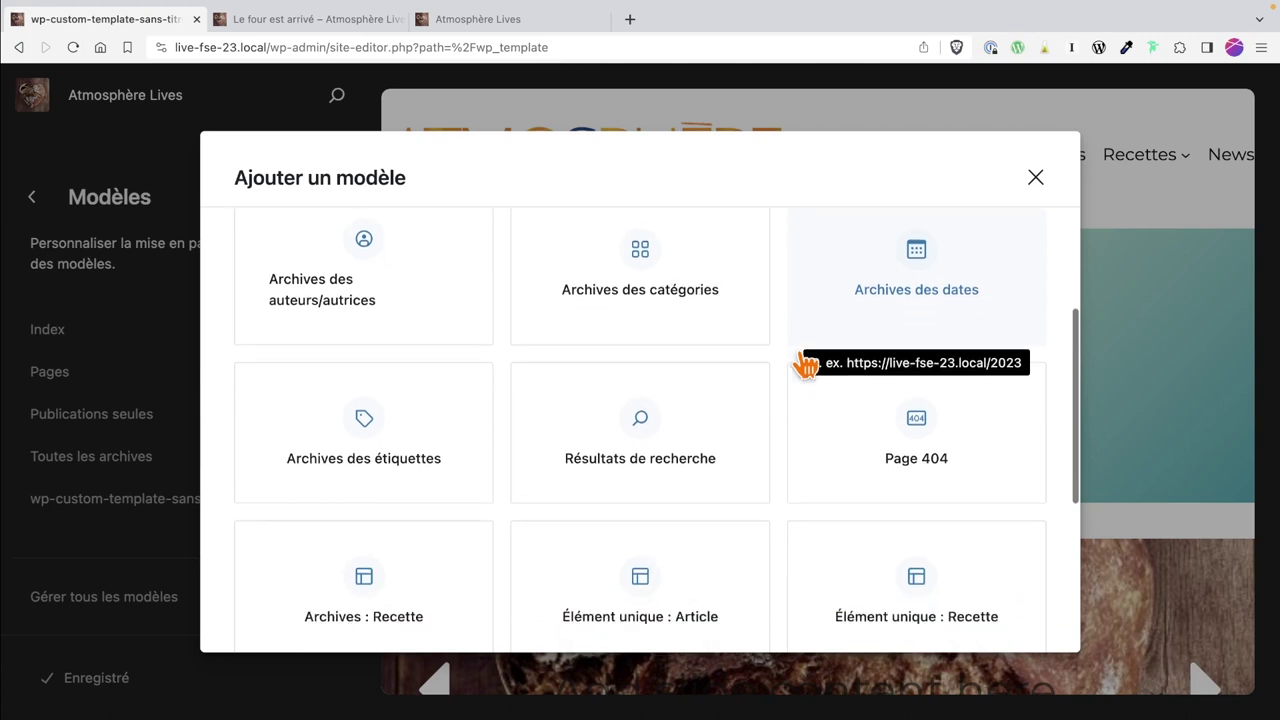
scroll(805, 365, down, 2)
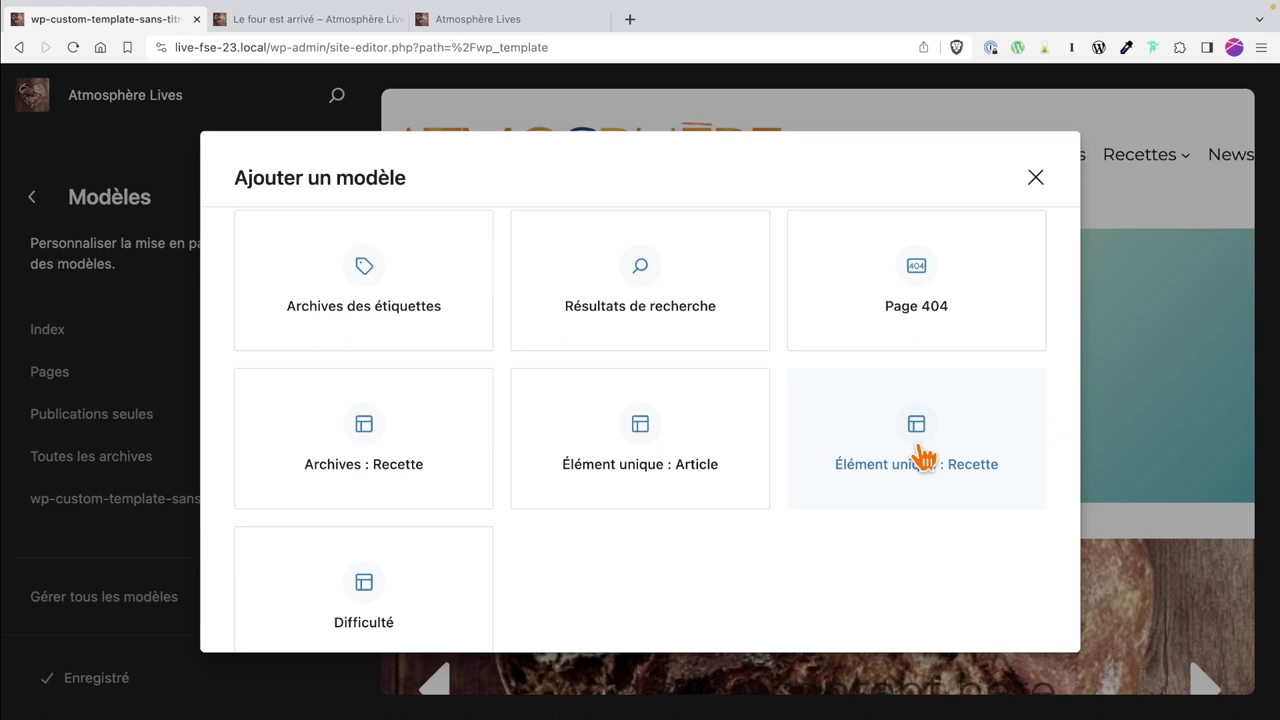
scroll(375, 300, down, 1)
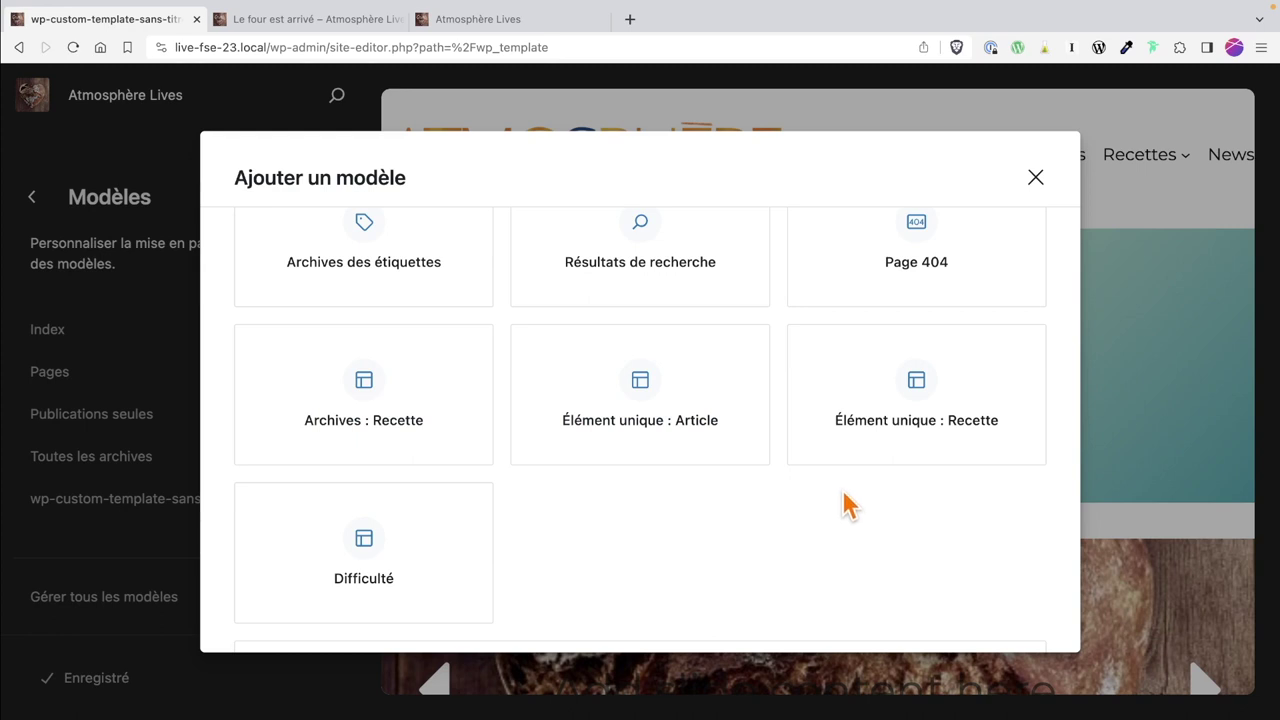
click(950, 440)
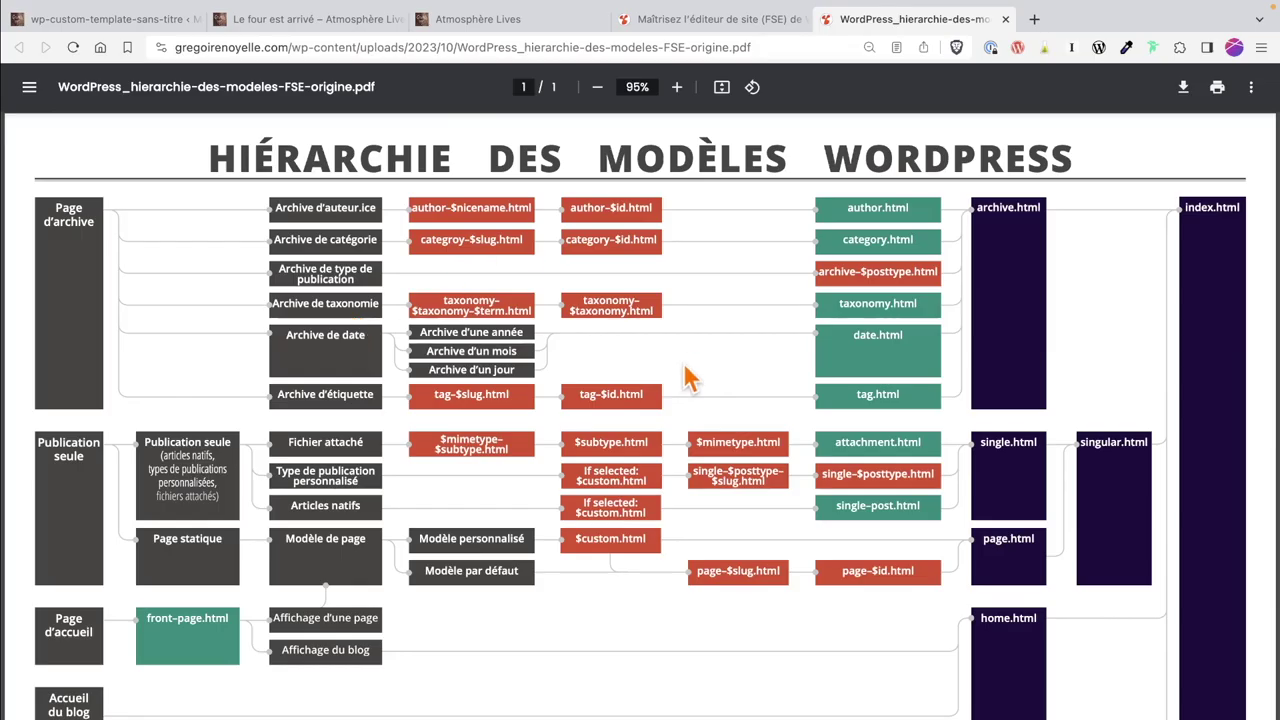
Examine the WordPress template hierarchy PDF for custom post type templates and compare it with the scope choices for the Recette template.
scroll(683, 378, down, 1)
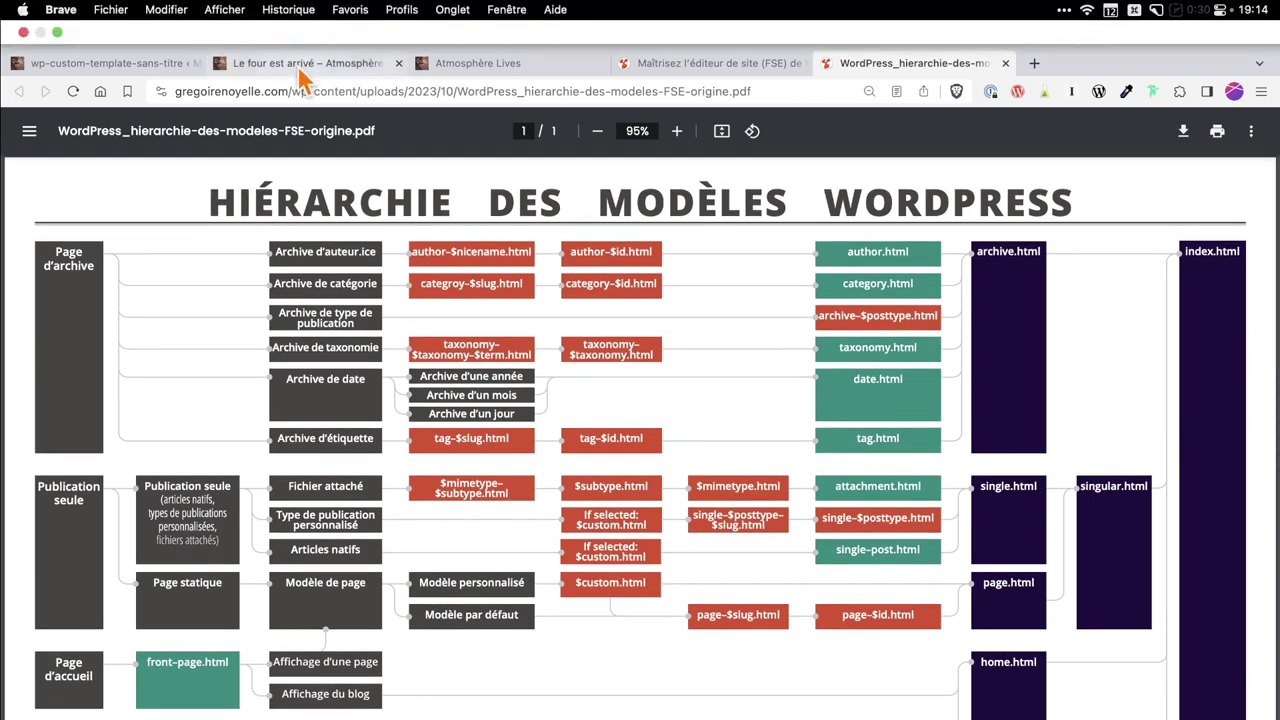
click(299, 19)
click(484, 66)
click(134, 61)
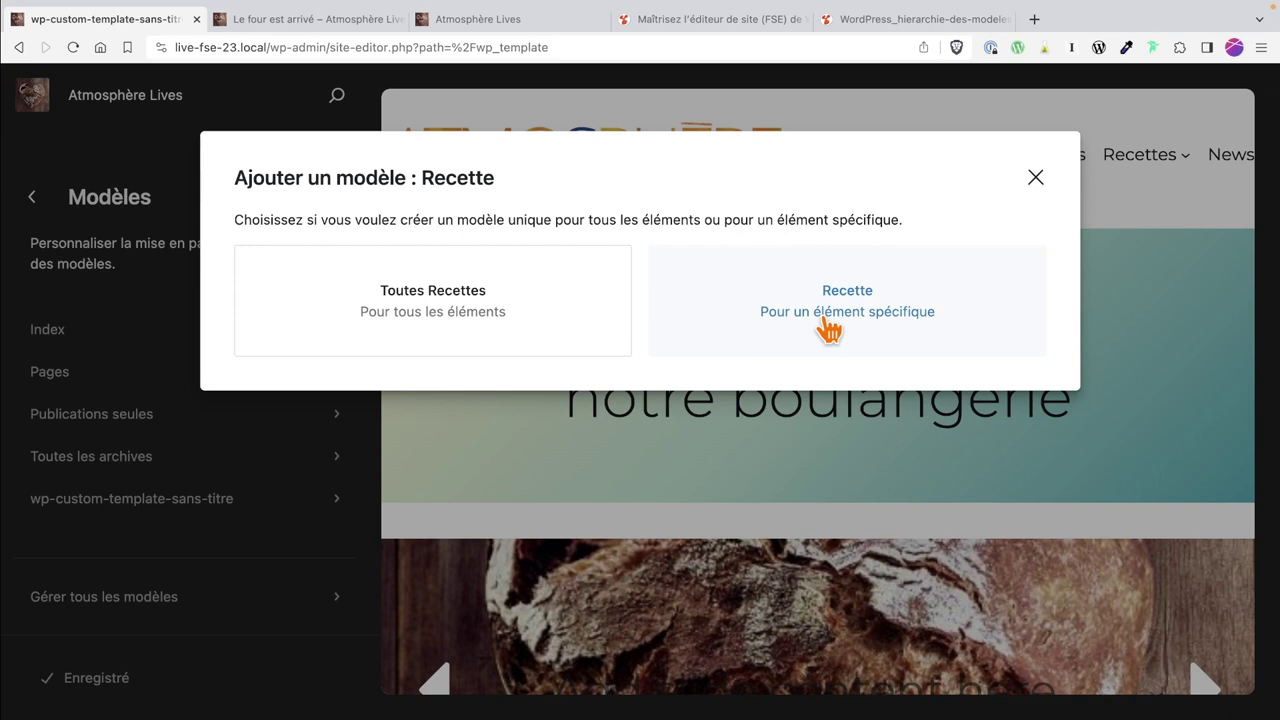
click(915, 19)
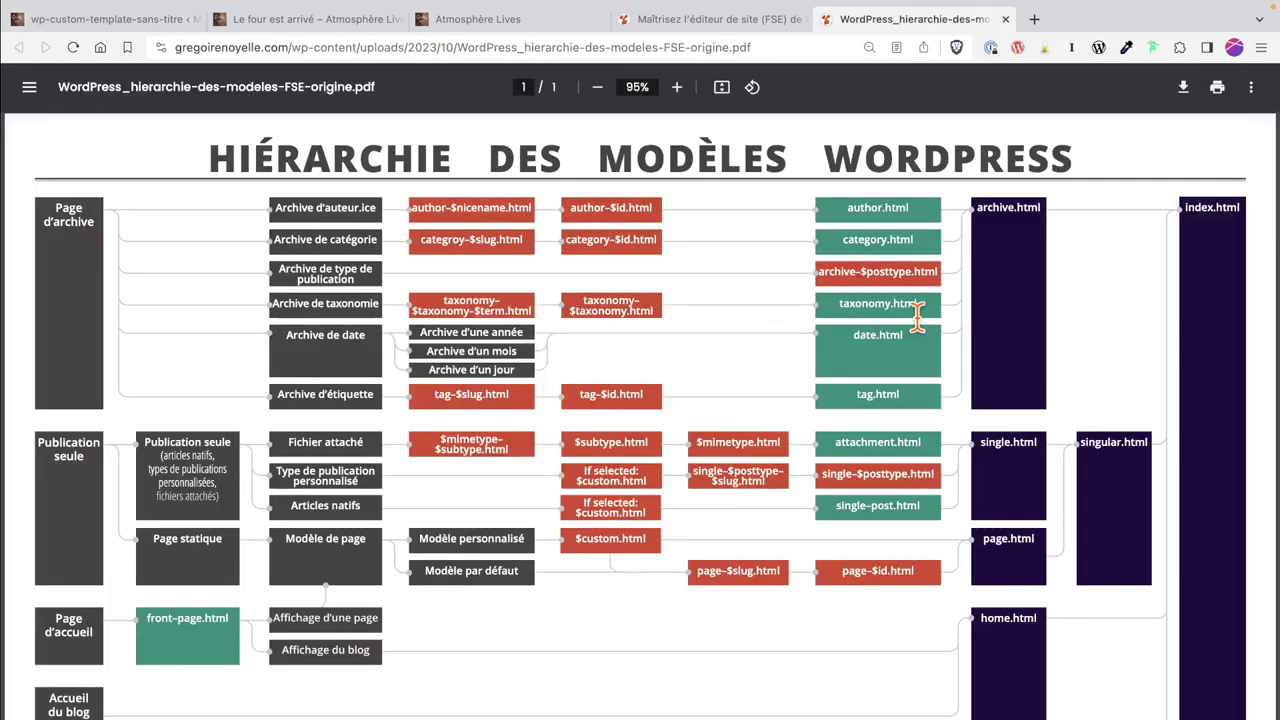
scroll(1111, 586, down, 2)
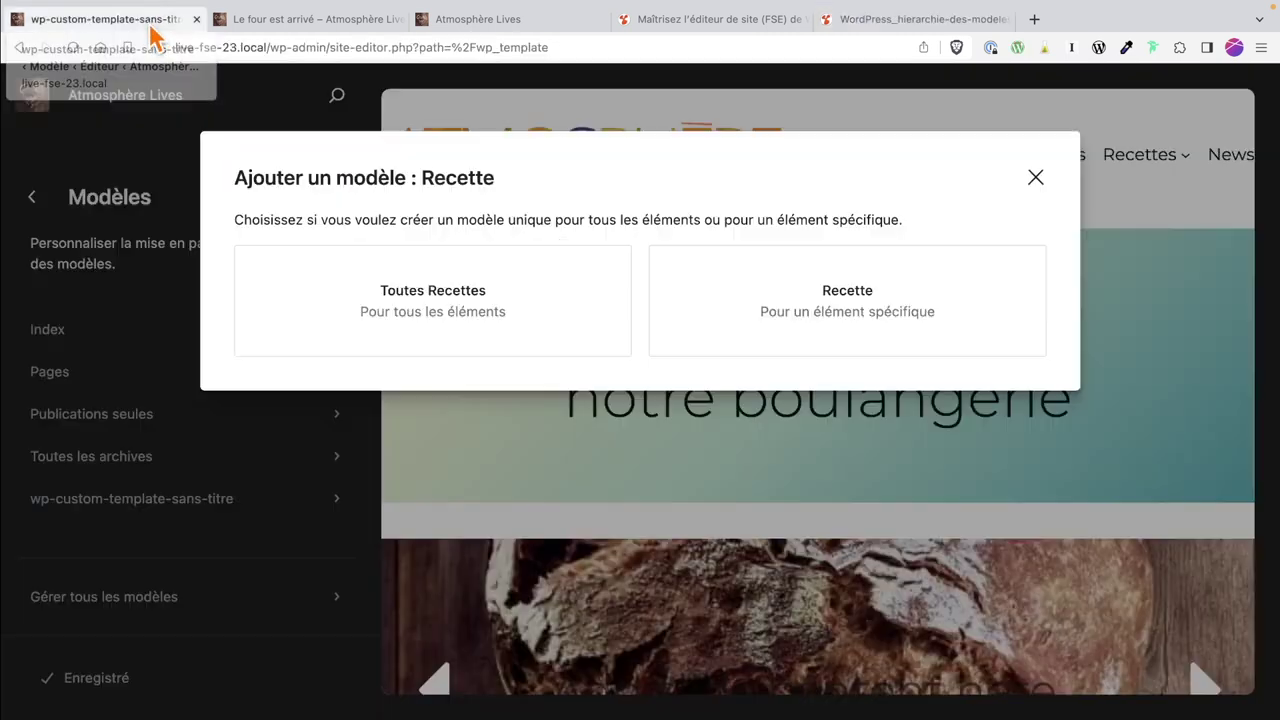
click(152, 31)
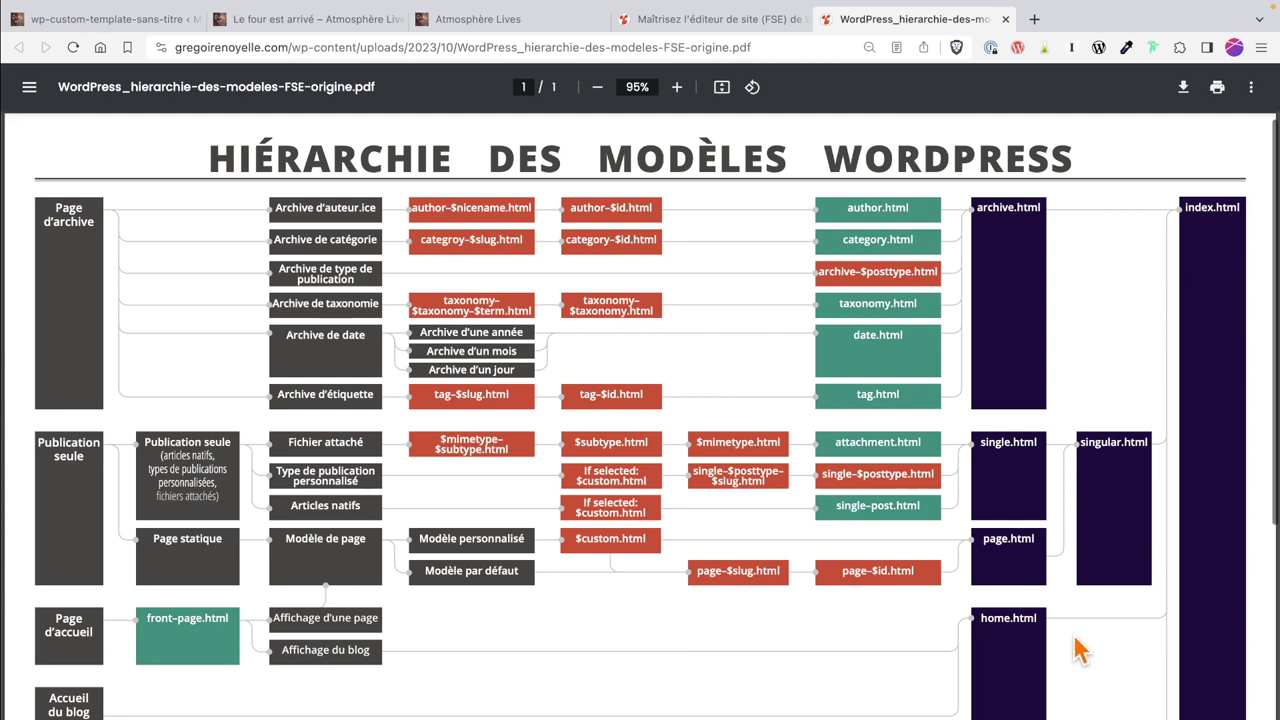
scroll(1080, 650, down, 1)
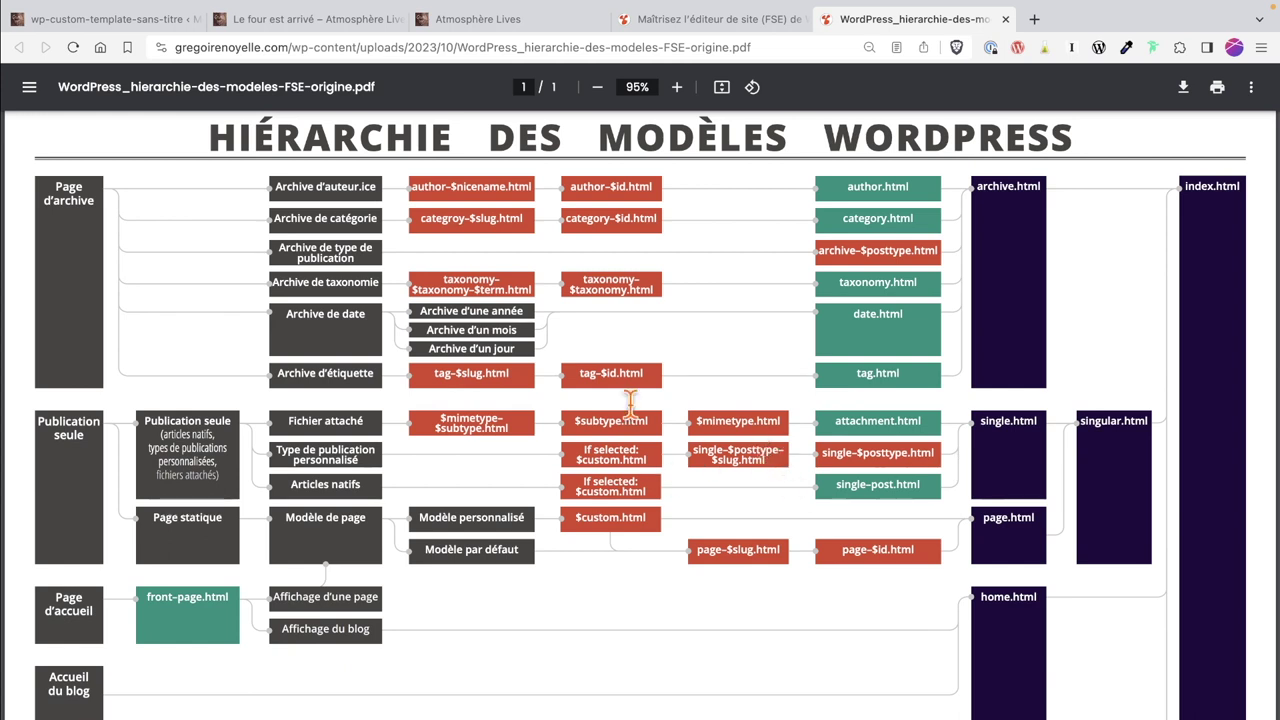
click(108, 22)
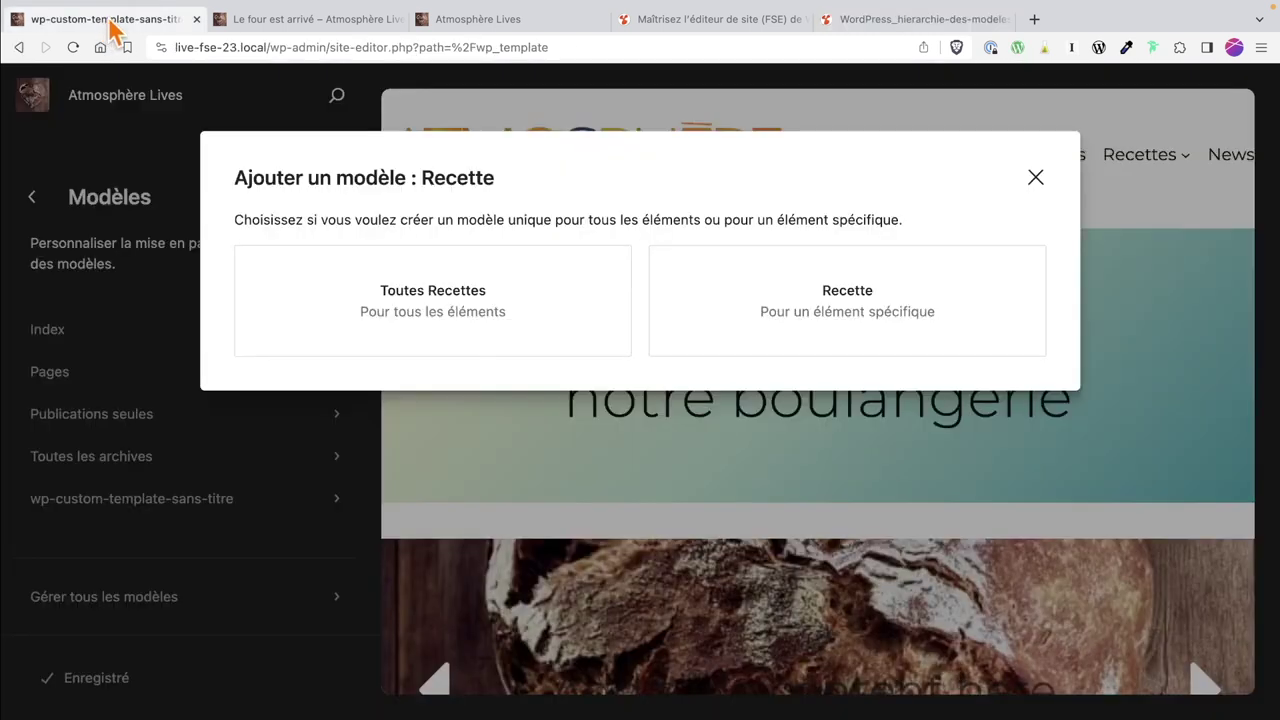
Open the Recettes list from the dashboard and compare the post type slug in its address with the template hierarchy.
click(240, 20)
mouse_move(100, 88)
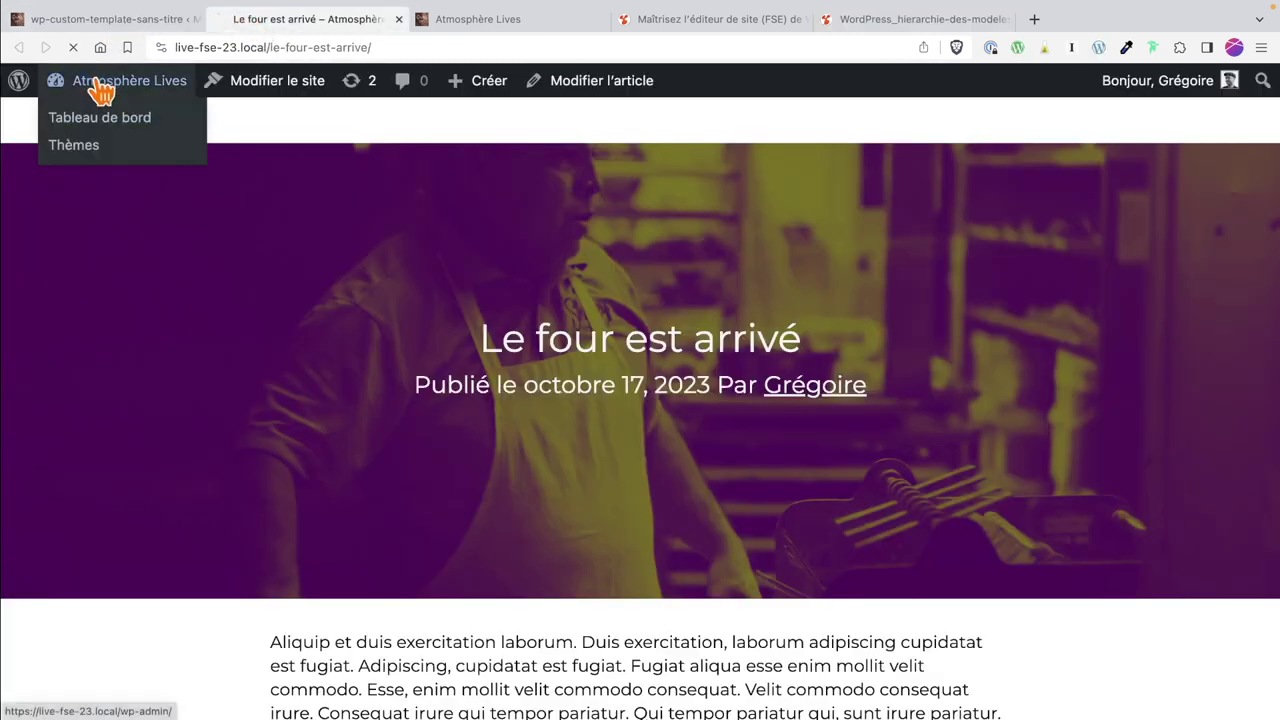
mouse_move(58, 300)
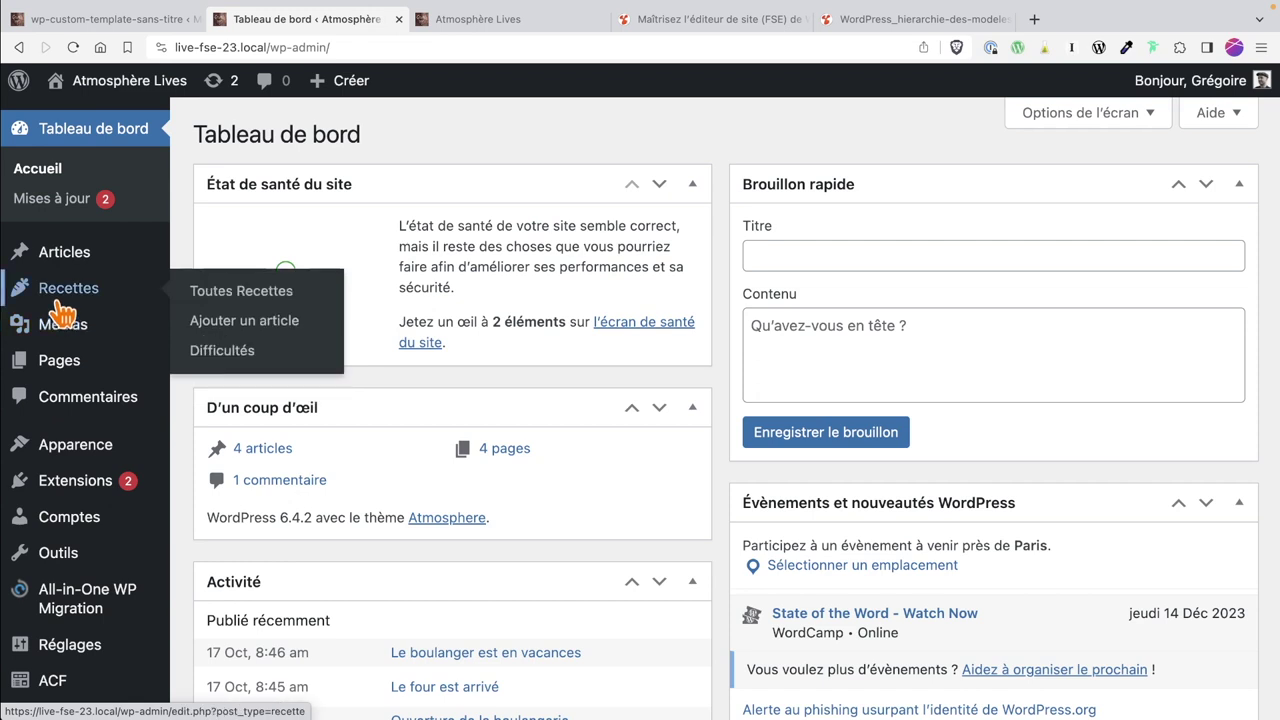
click(232, 298)
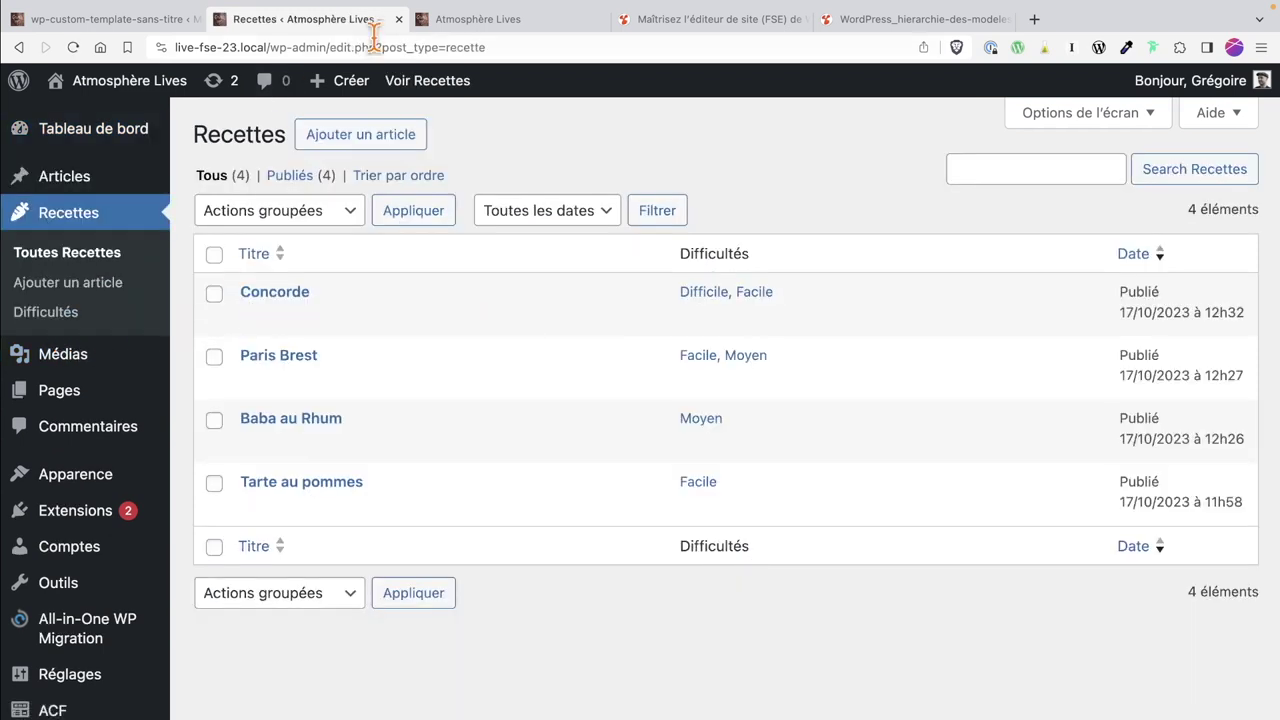
double_click(460, 47)
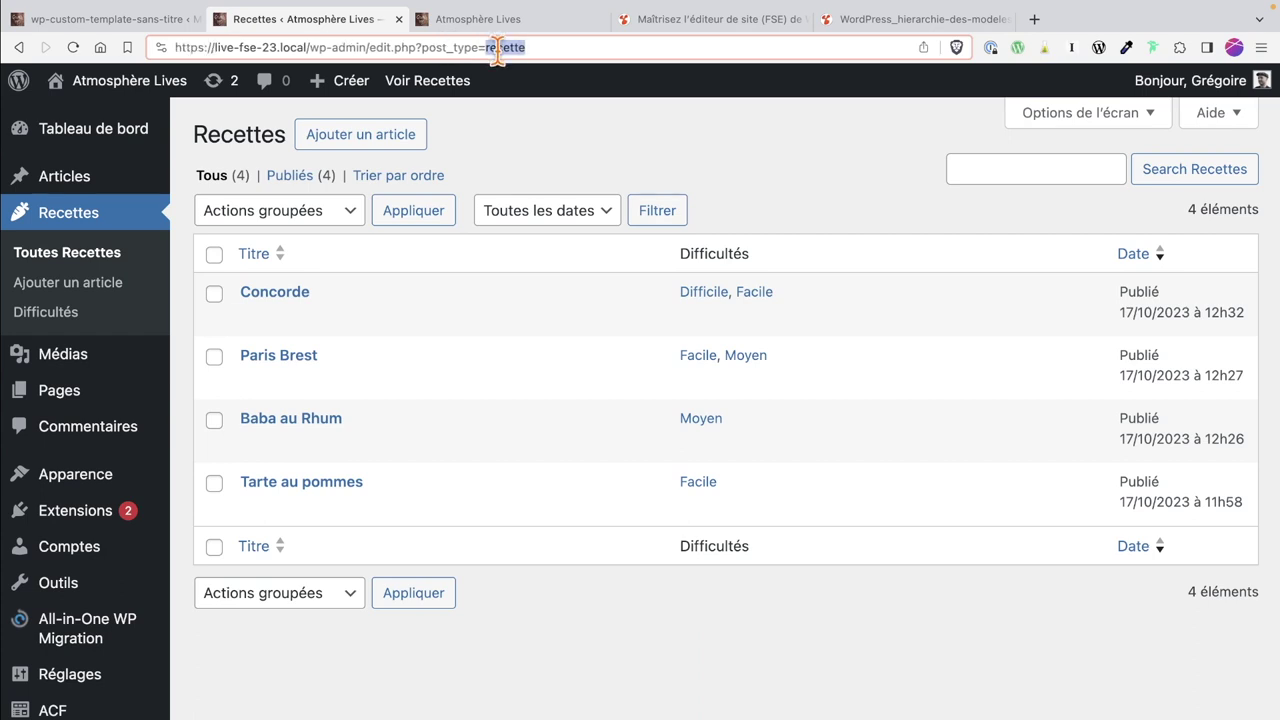
click(617, 48)
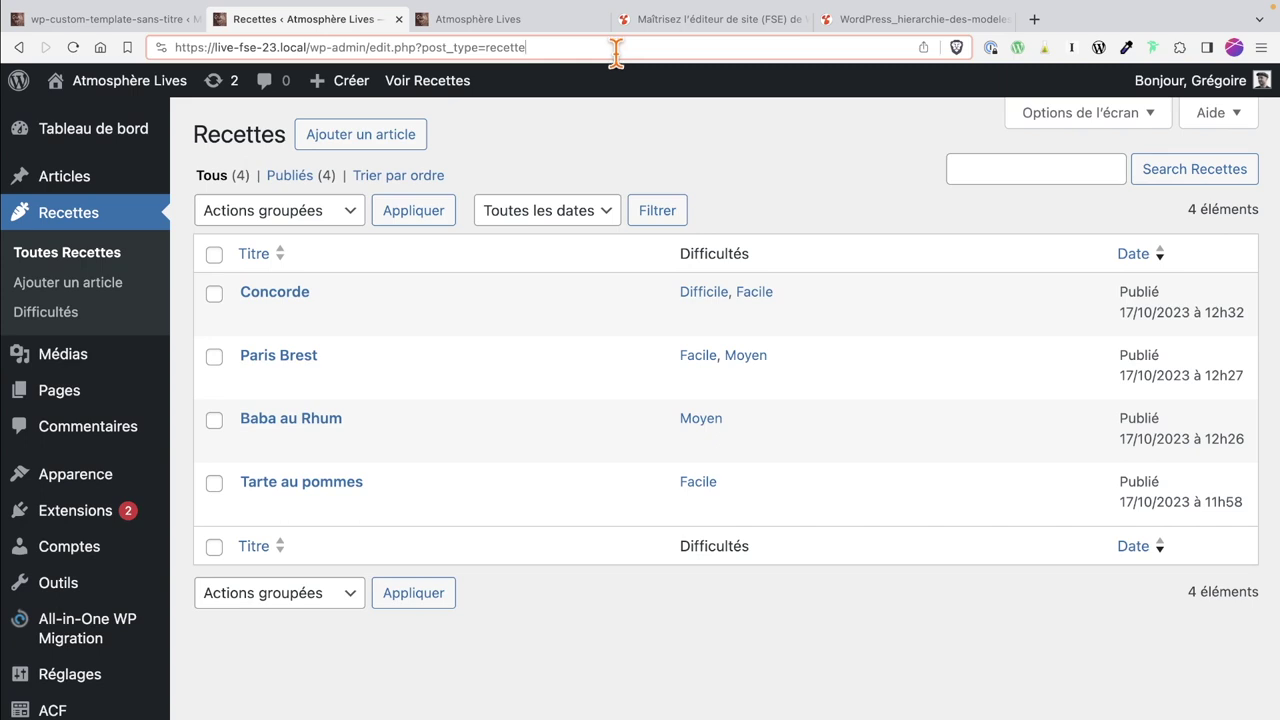
key(super+9)
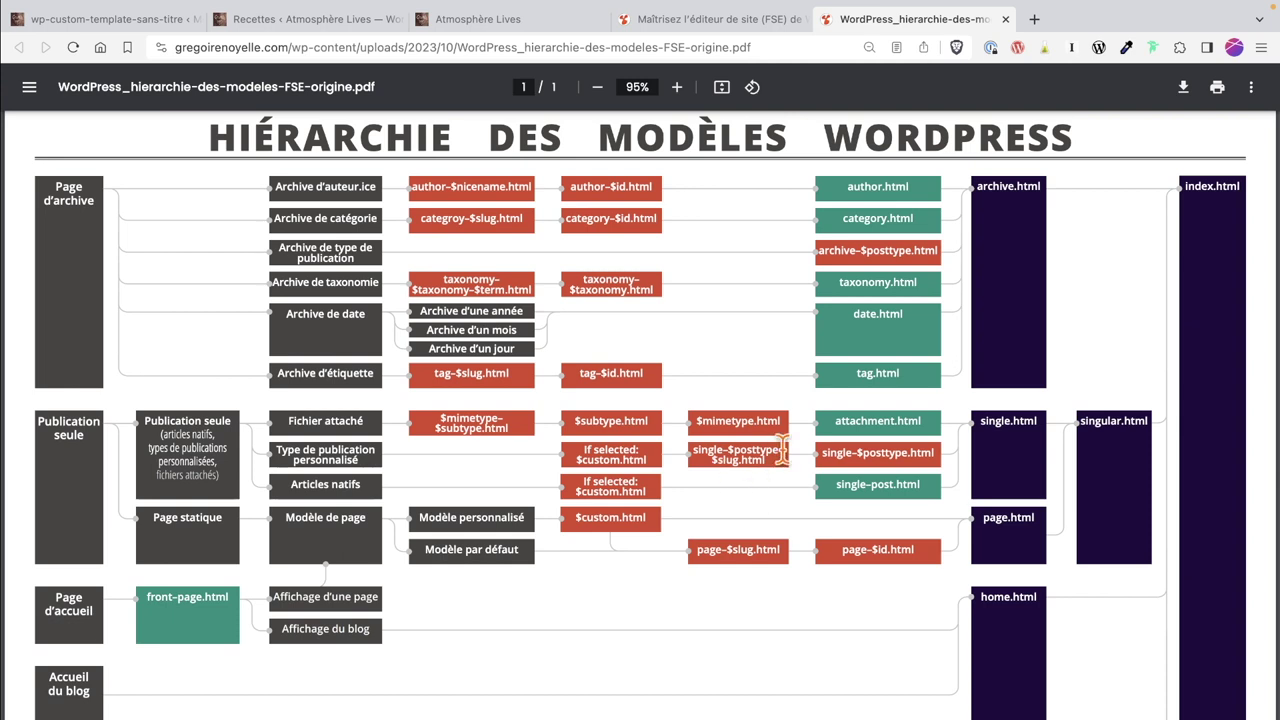
View the Concorde recipe on the site and examine the post type and recipe slugs in its address.
click(370, 28)
mouse_move(306, 291)
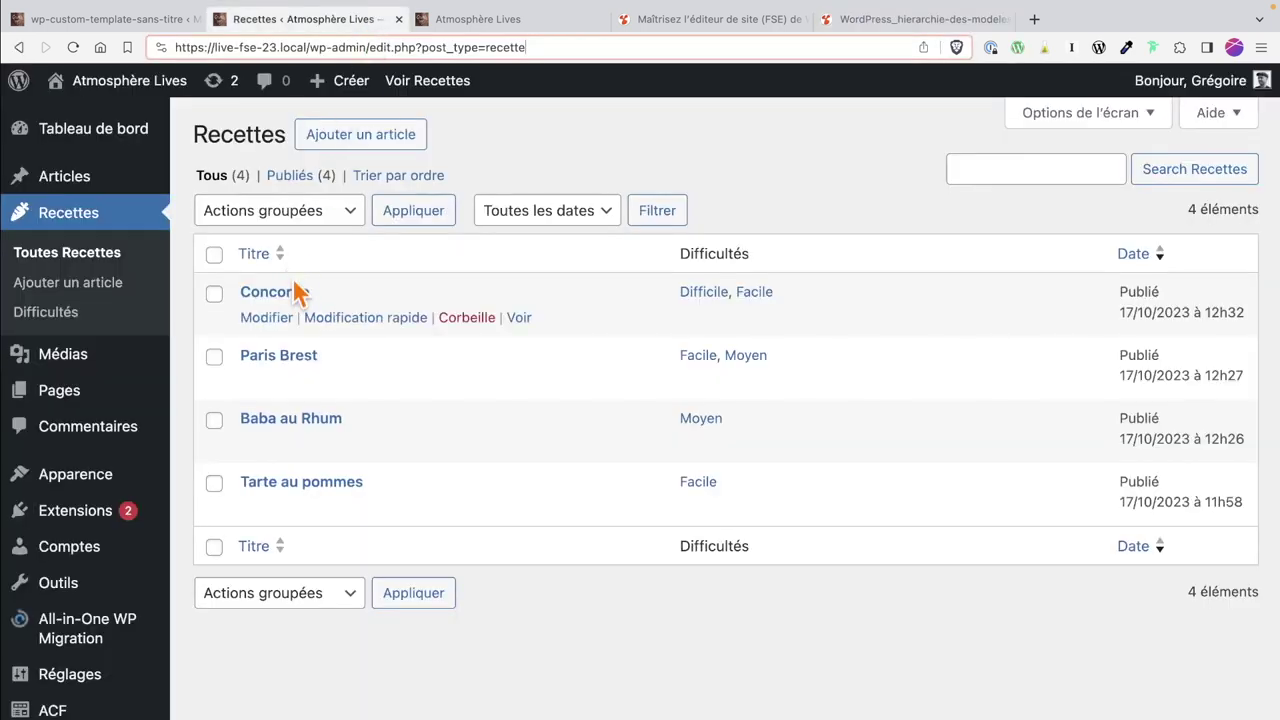
click(534, 322)
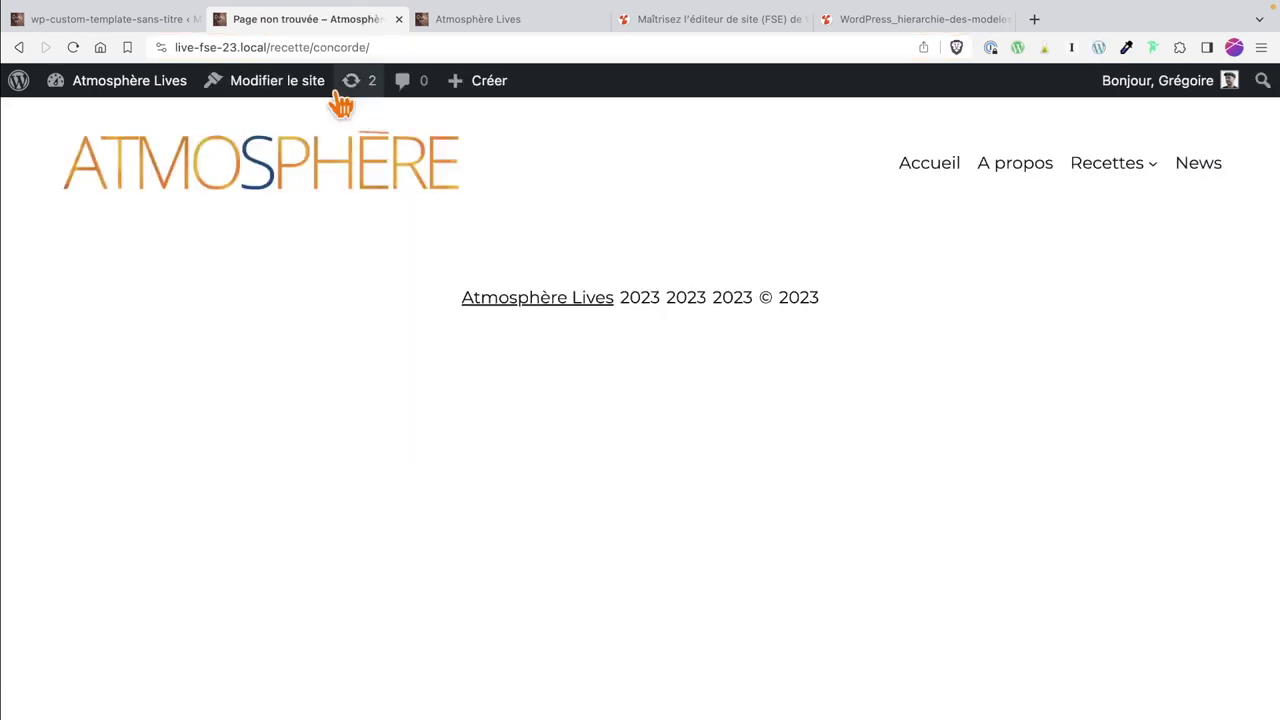
double_click(284, 47)
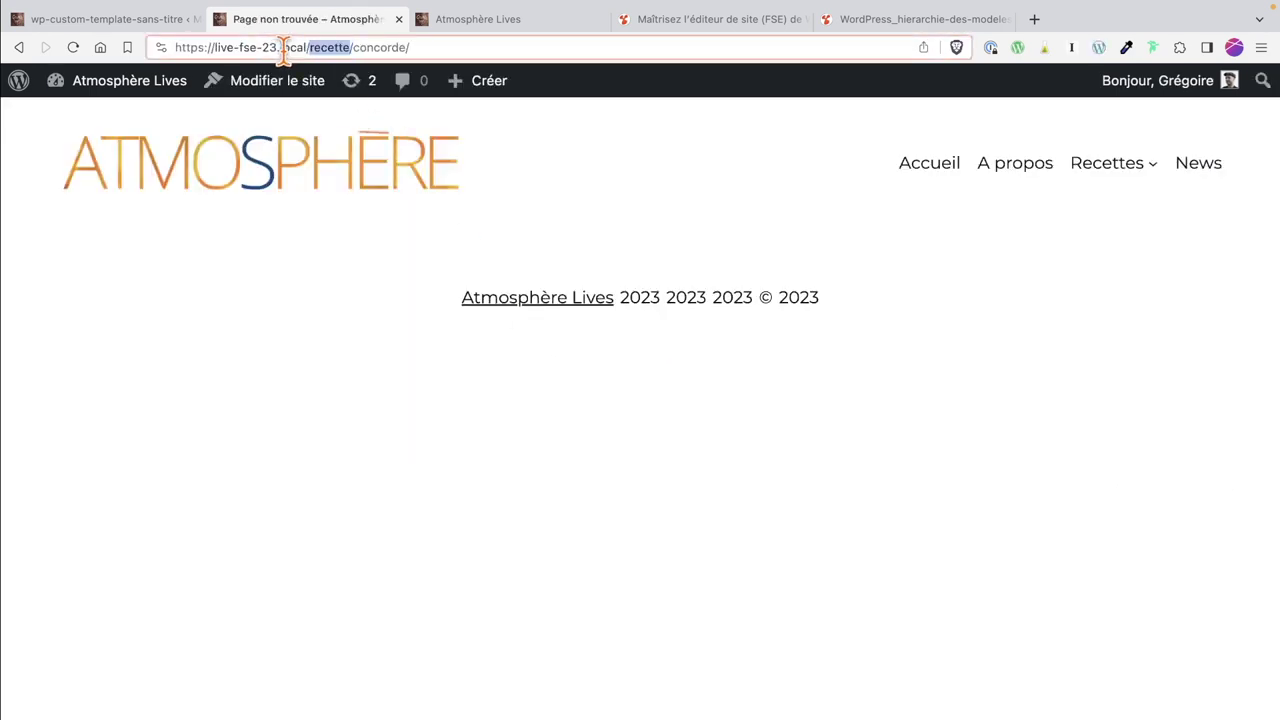
double_click(372, 47)
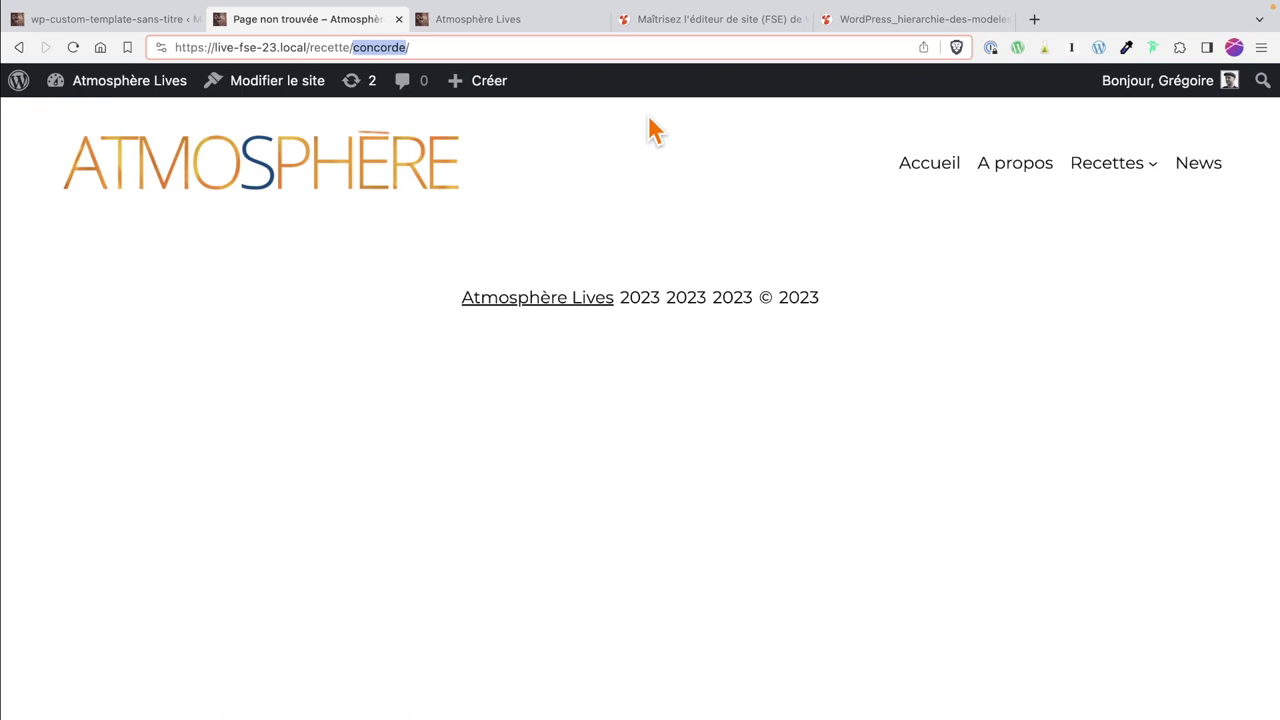
Create the single Recette template for all recipes in the site editor, without a starting pattern.
click(135, 22)
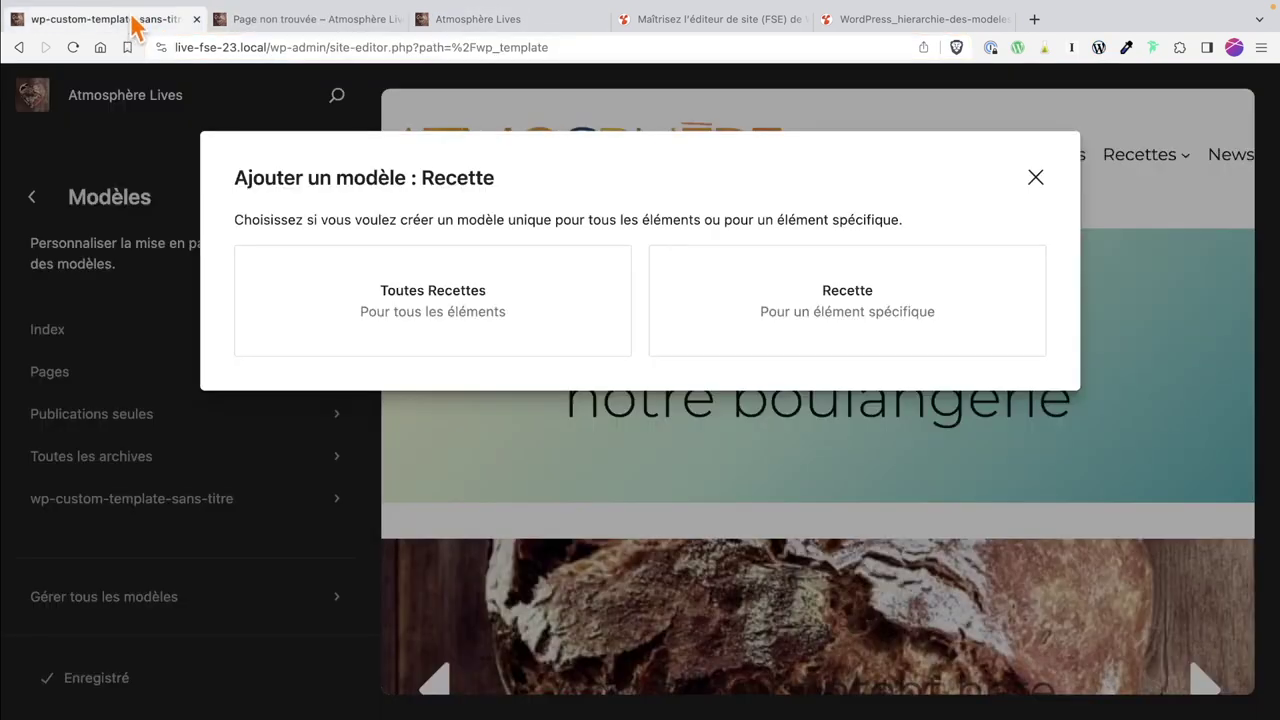
click(490, 329)
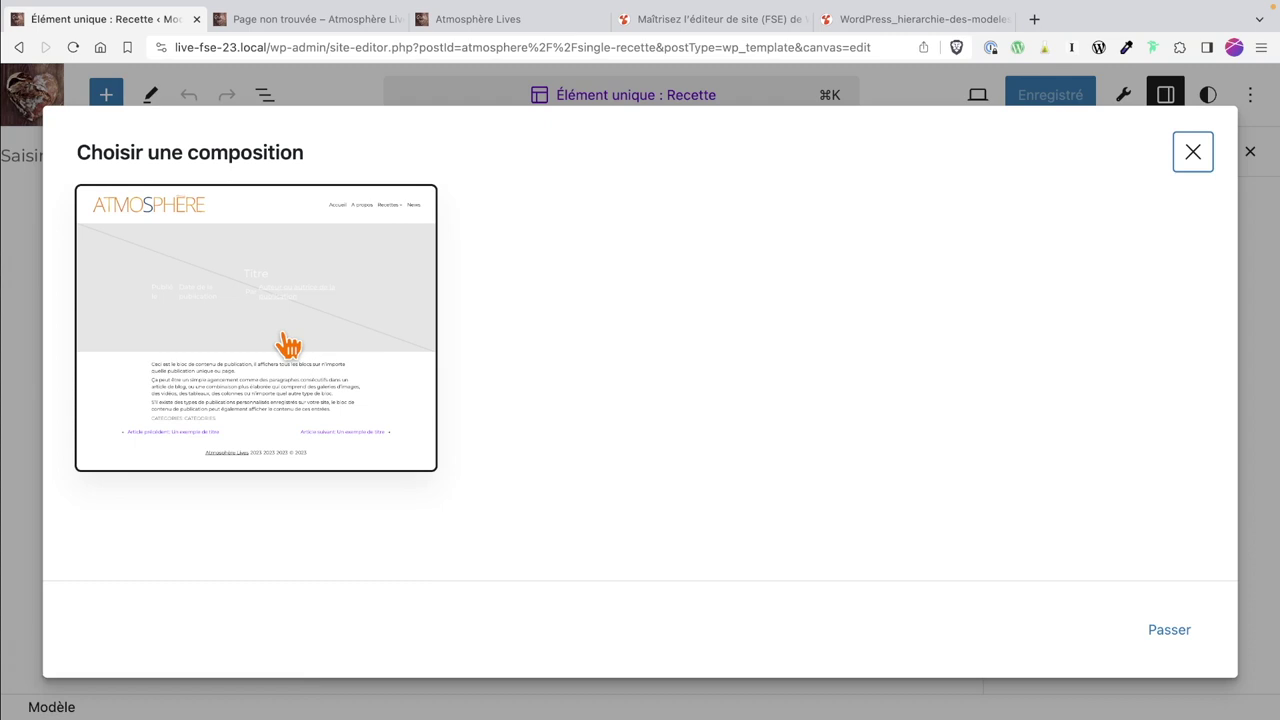
click(1184, 640)
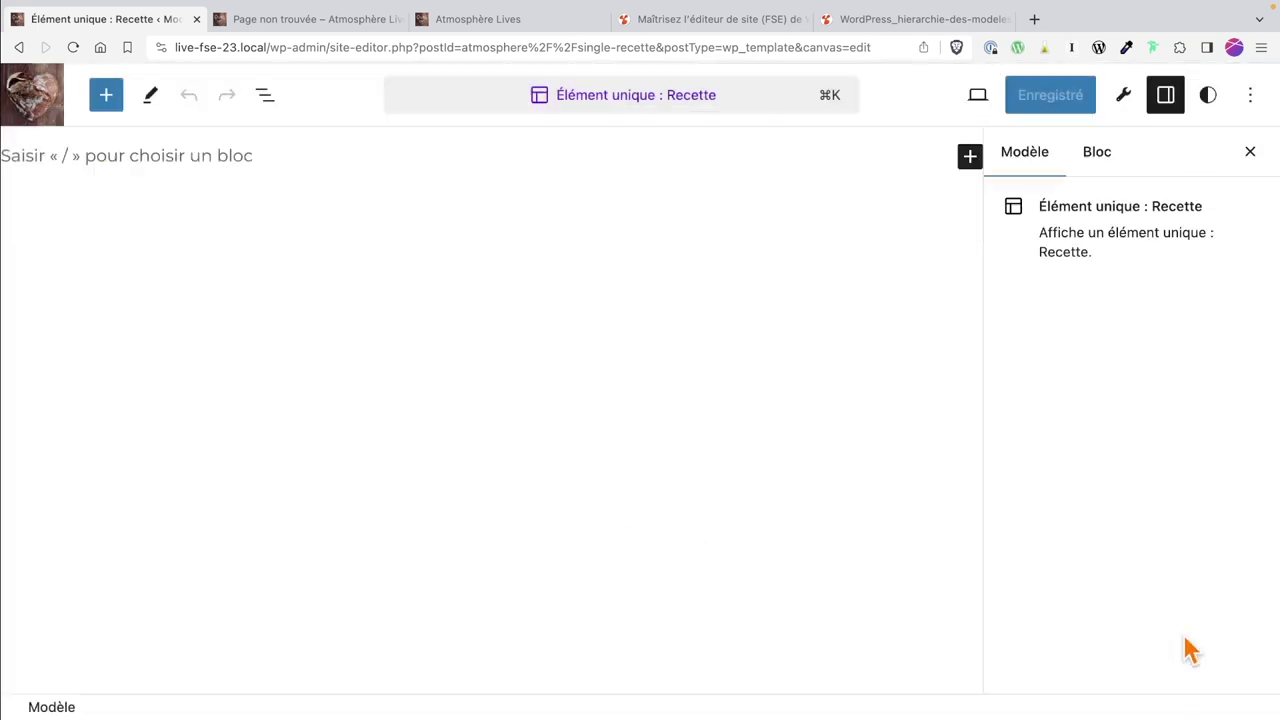
Insert the existing Entête template part into the empty Recette template and show the block list view.
text(/eel)
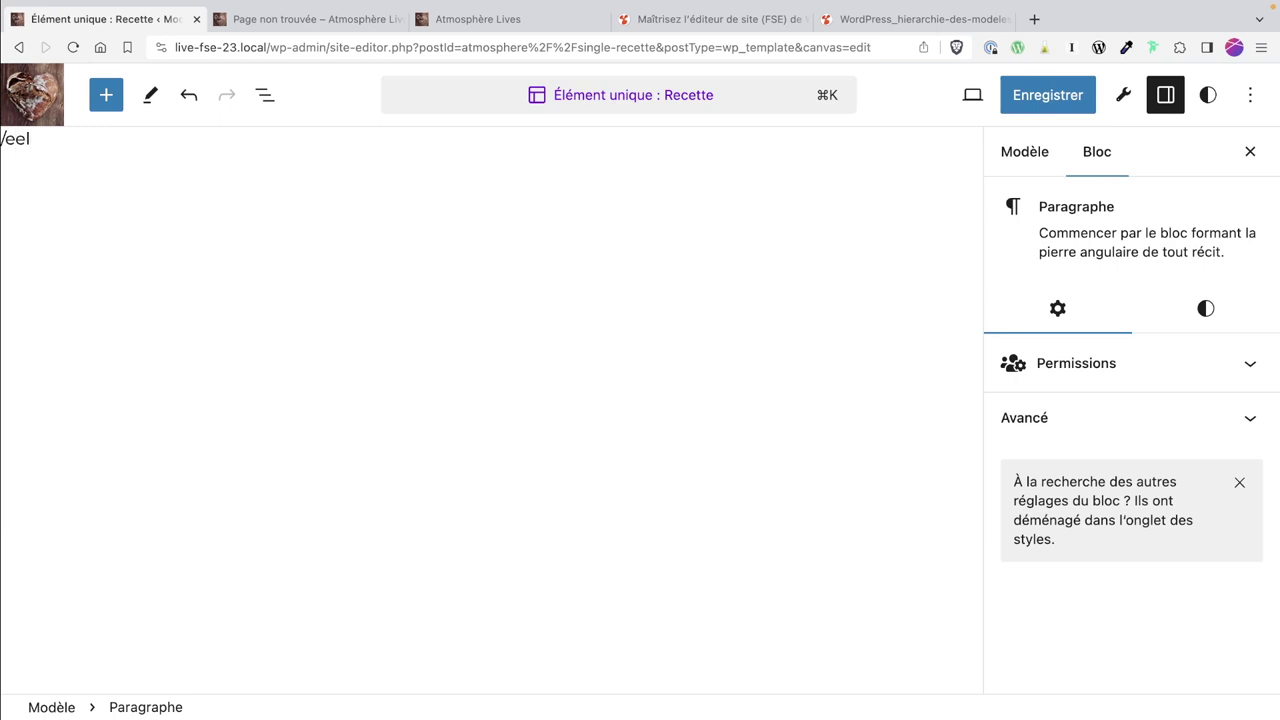
key(Return)
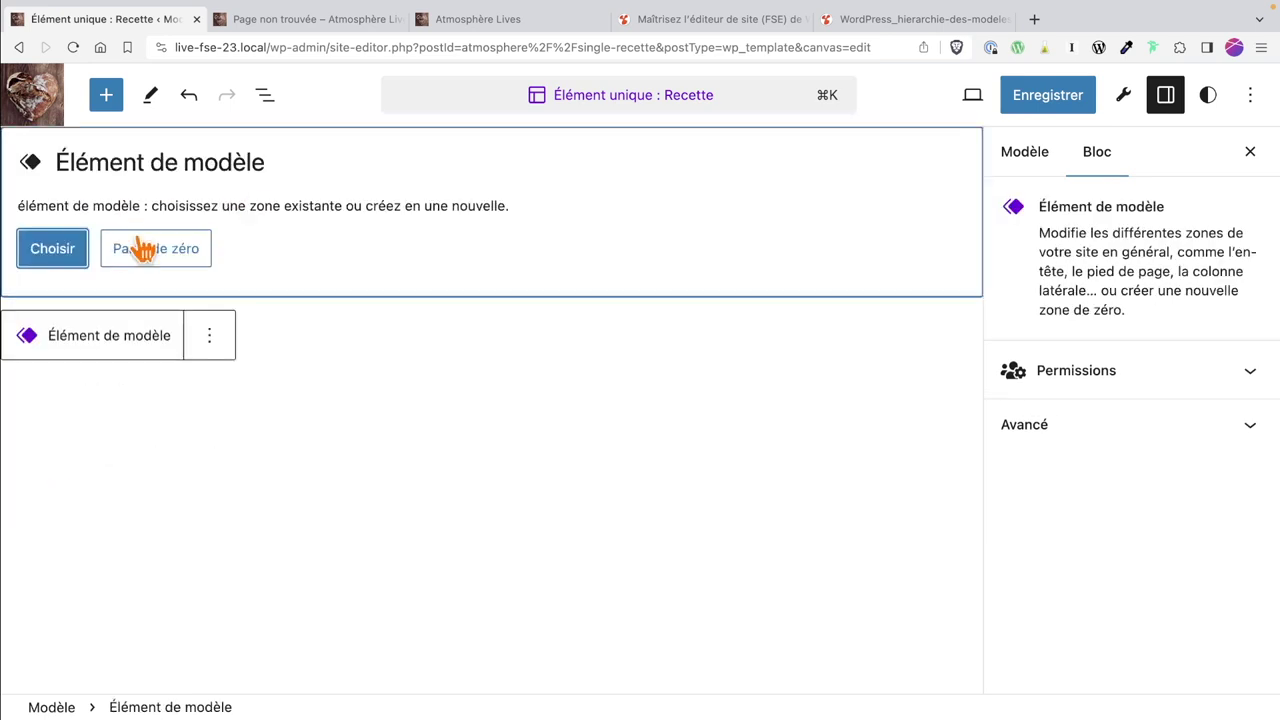
click(56, 255)
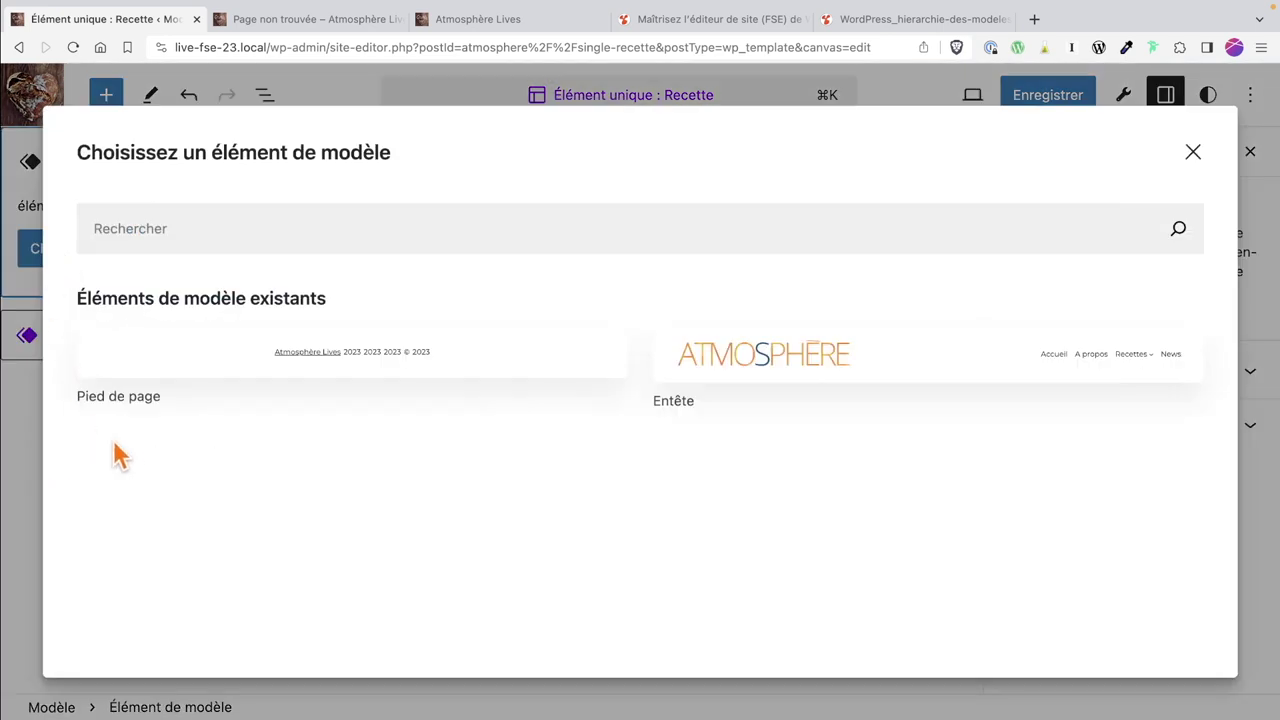
click(755, 400)
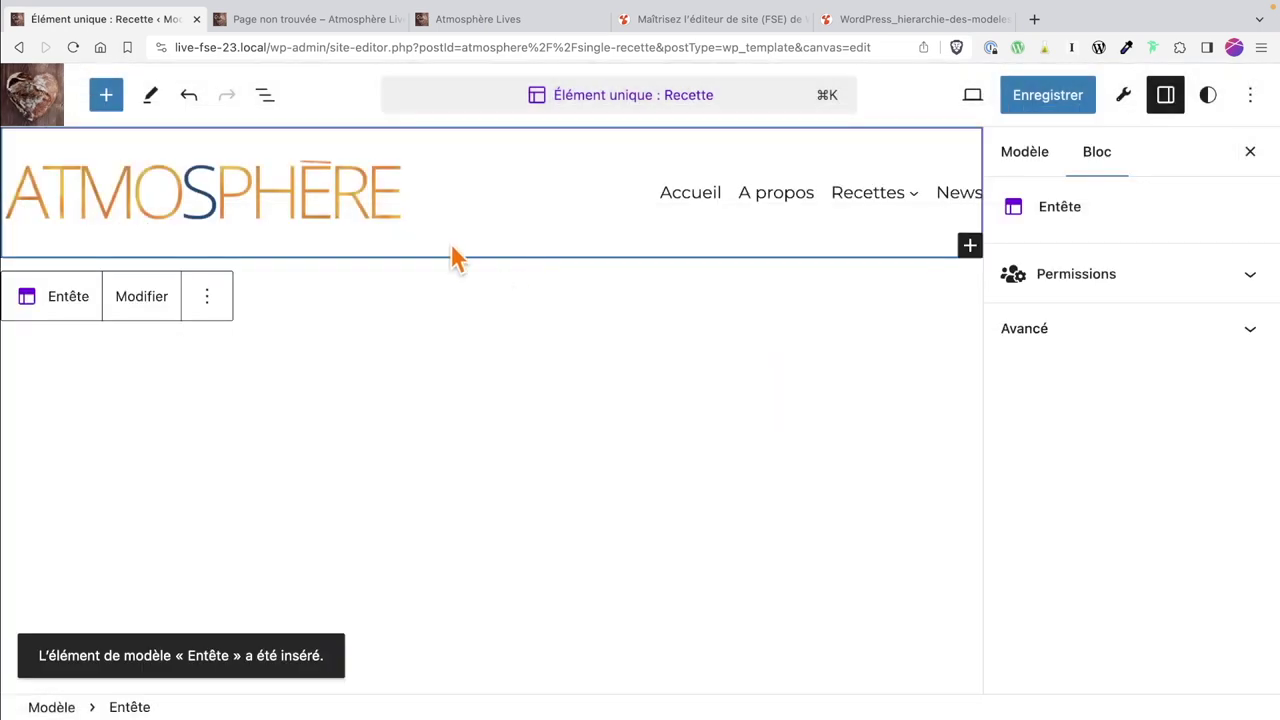
click(265, 94)
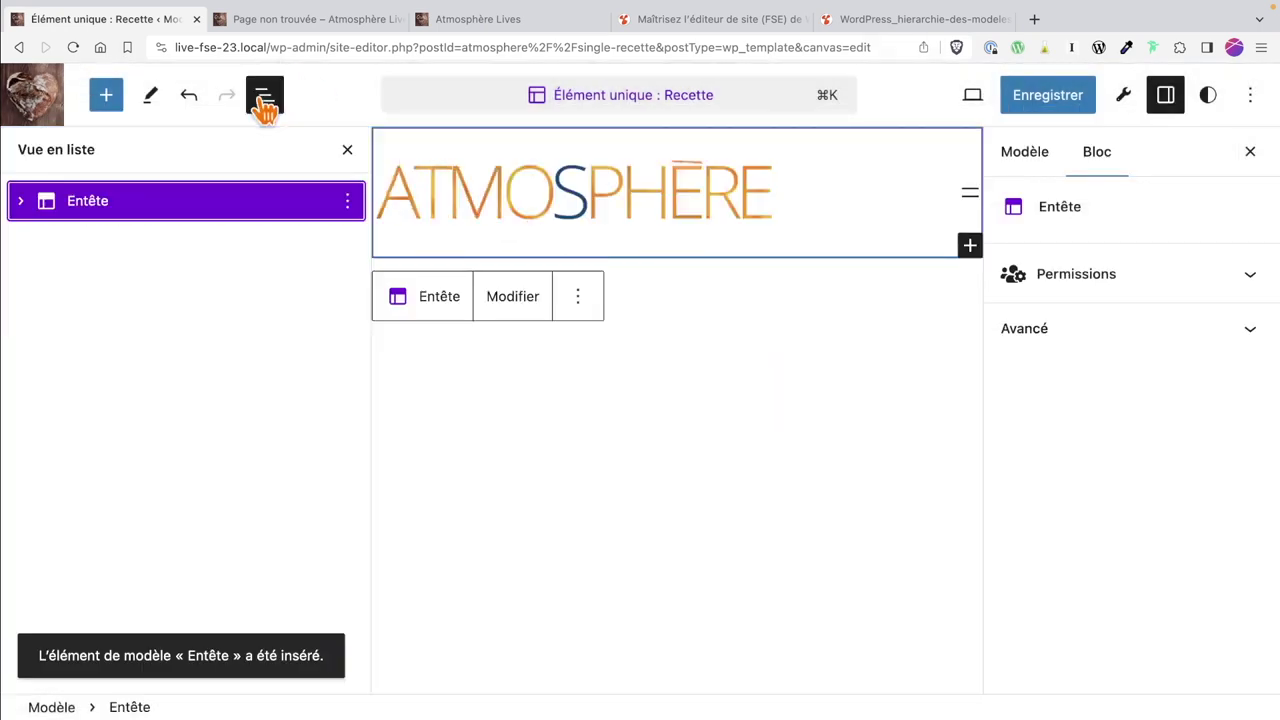
Hide the block settings and insert the existing Pied de page template part after the Entête block.
click(1249, 151)
click(347, 203)
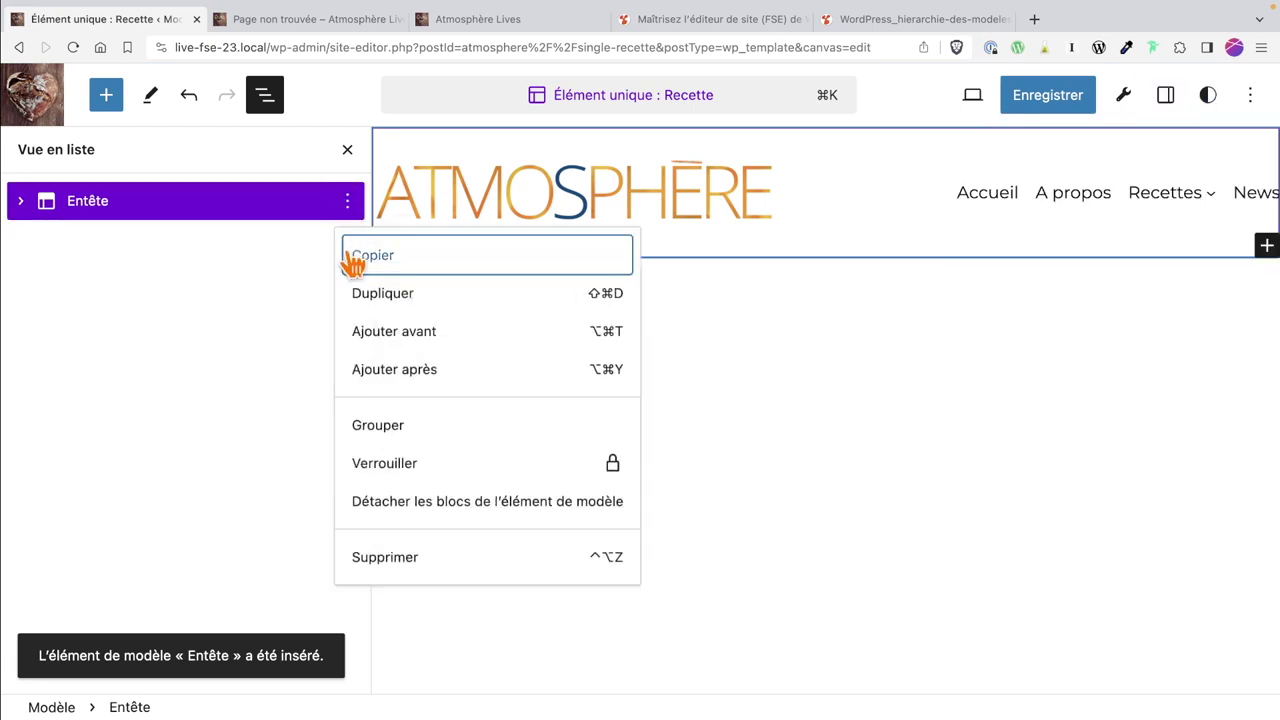
click(418, 388)
text(e)
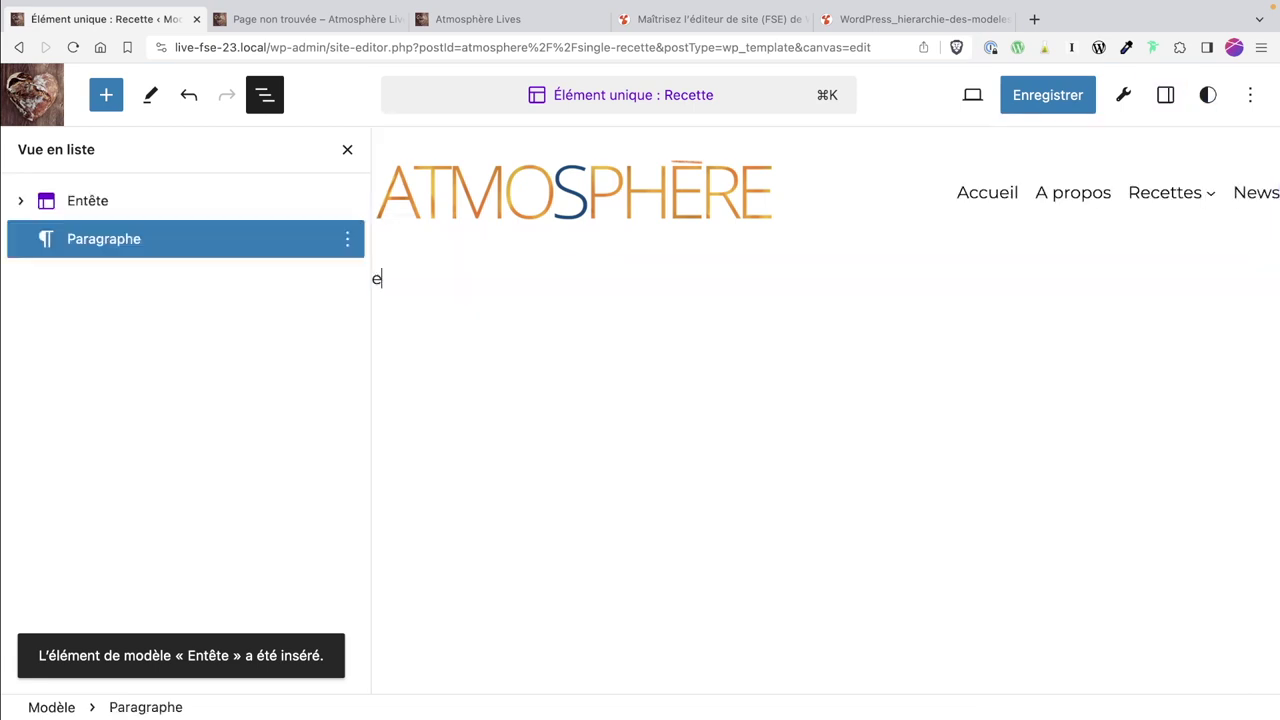
key(BackSpace)
text(/e)
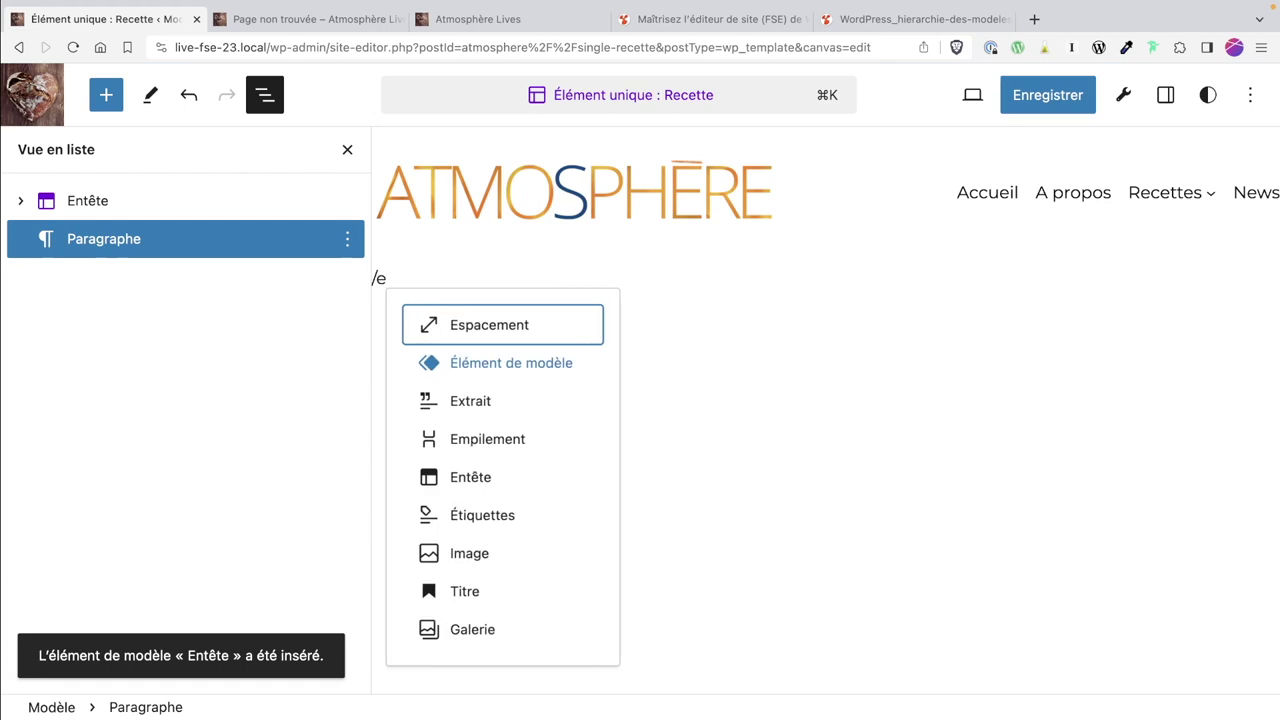
key(Down)
key(Return)
click(423, 386)
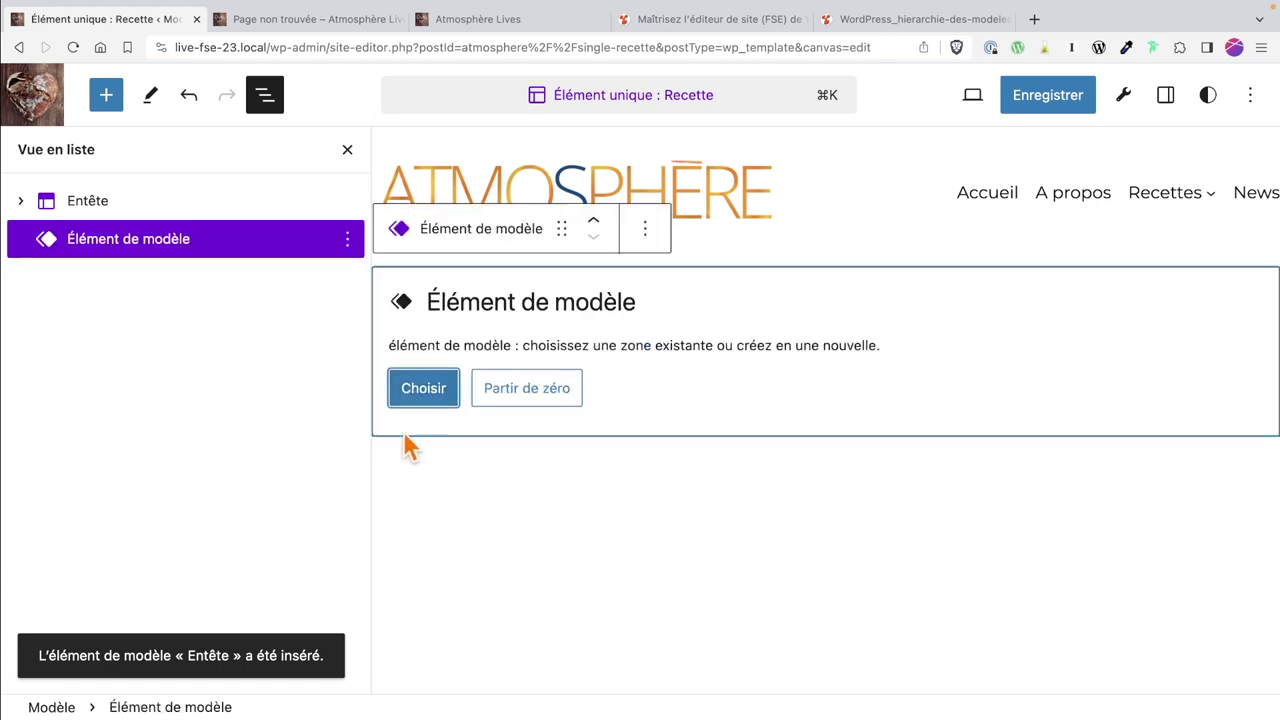
Add a Groupe block between the Entête and Pied de page template parts.
click(240, 212)
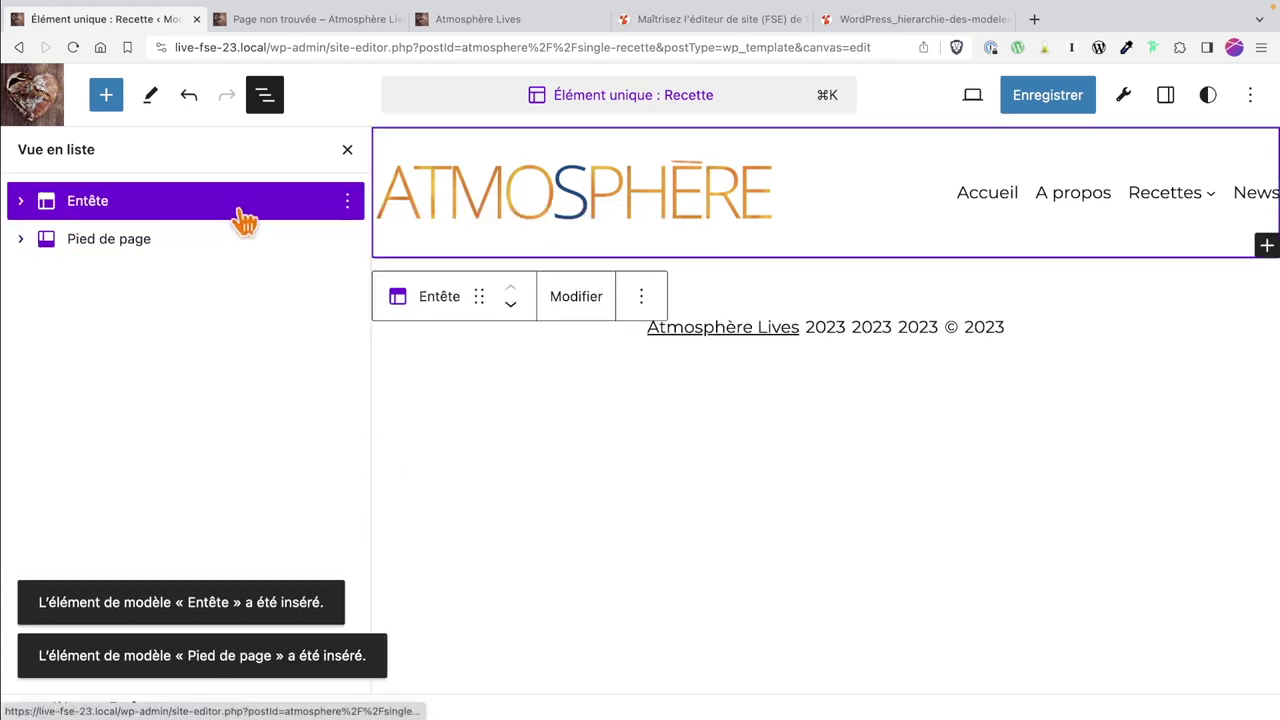
click(350, 203)
click(434, 378)
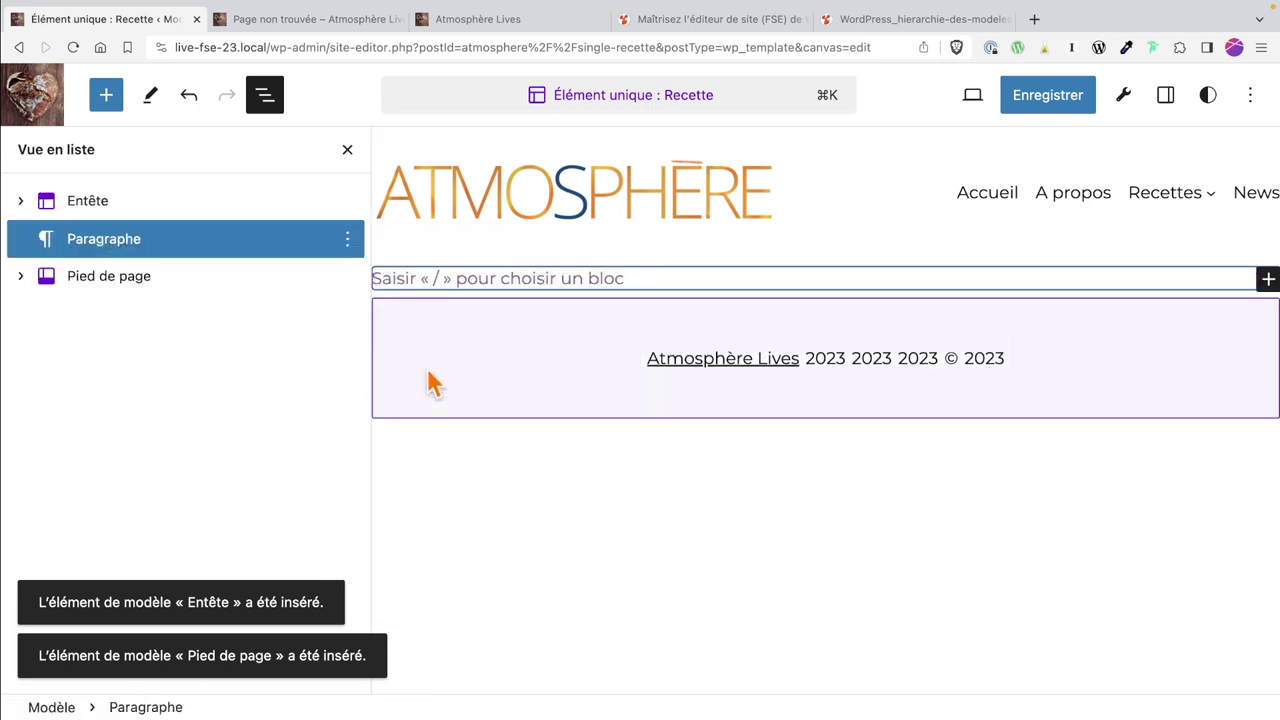
text(/bou)
key(Return)
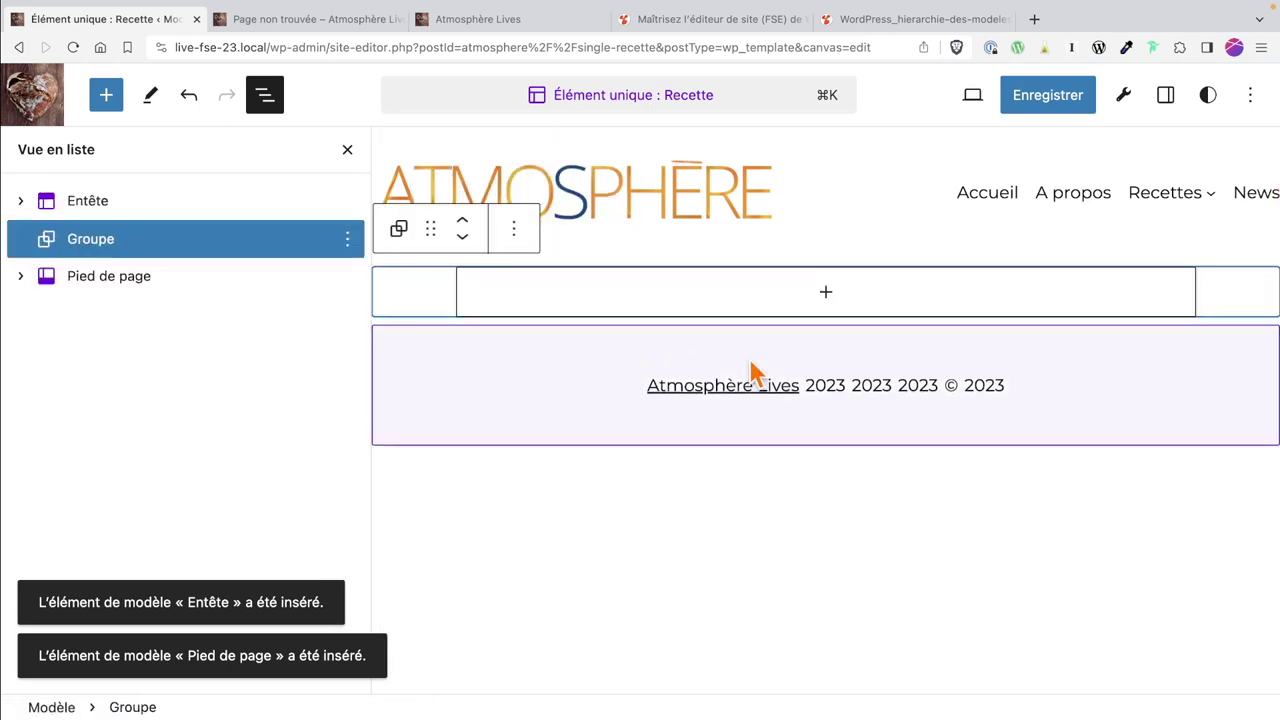
Rename the group between the header and footer as "Contenu principal".
click(348, 240)
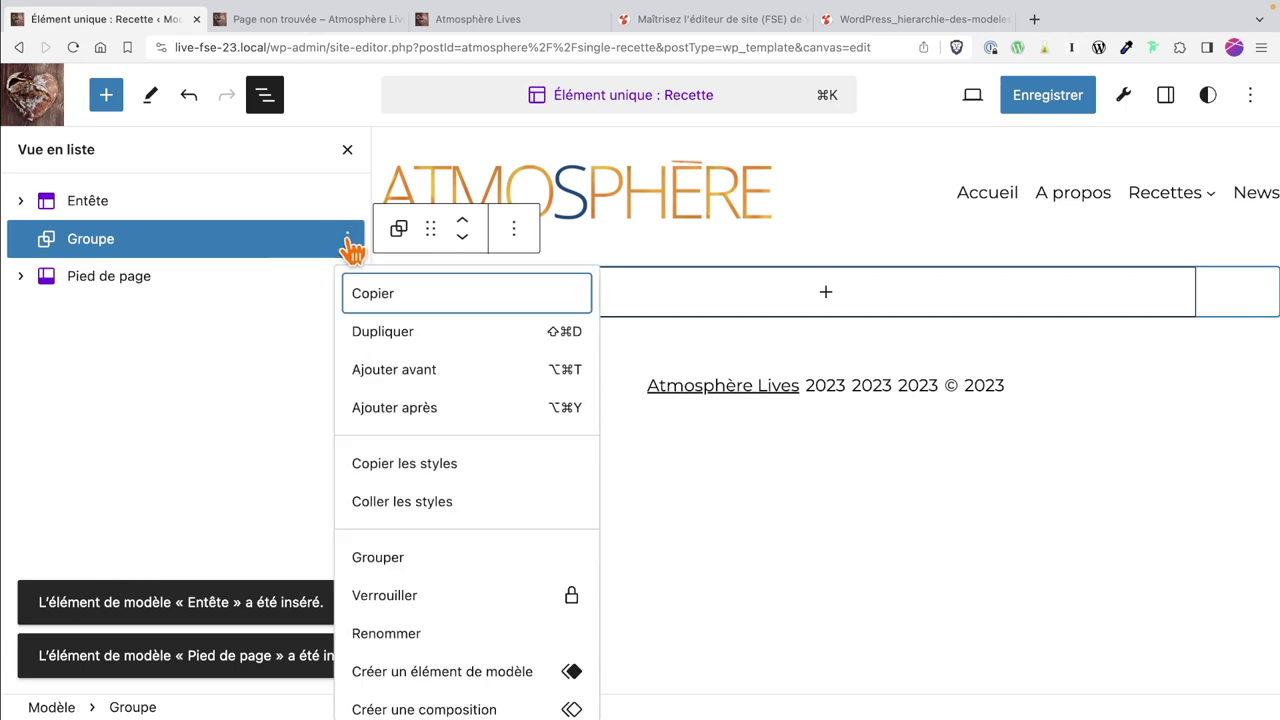
click(390, 634)
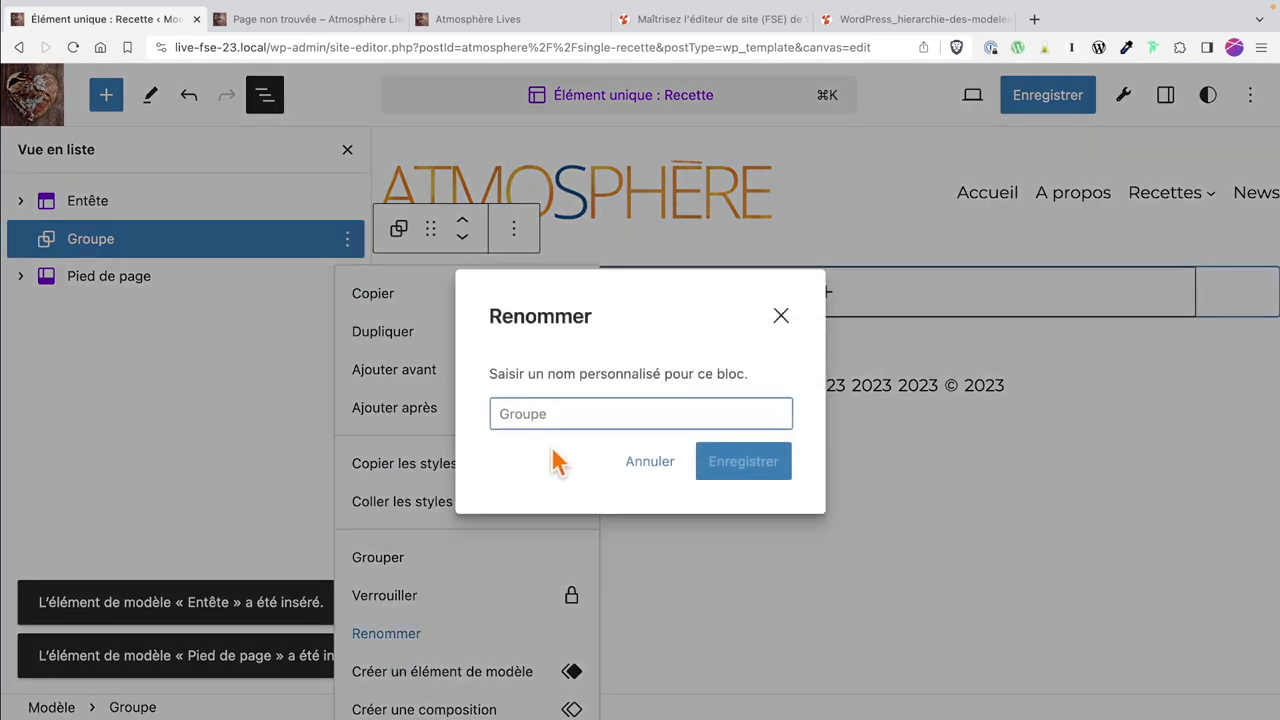
text(Contenu p)
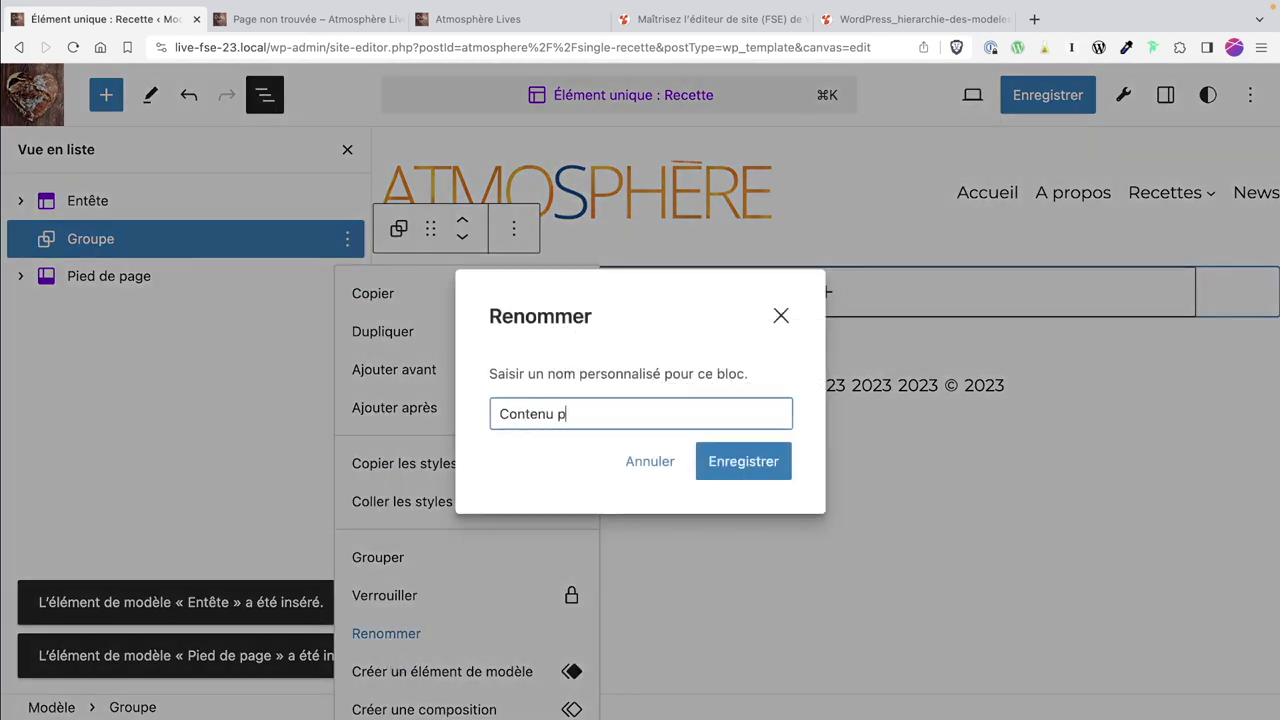
text(rincipal)
key(Return)
Insert a nested Groupe block with the single-area layout inside the Contenu principal group.
click(832, 290)
click(827, 300)
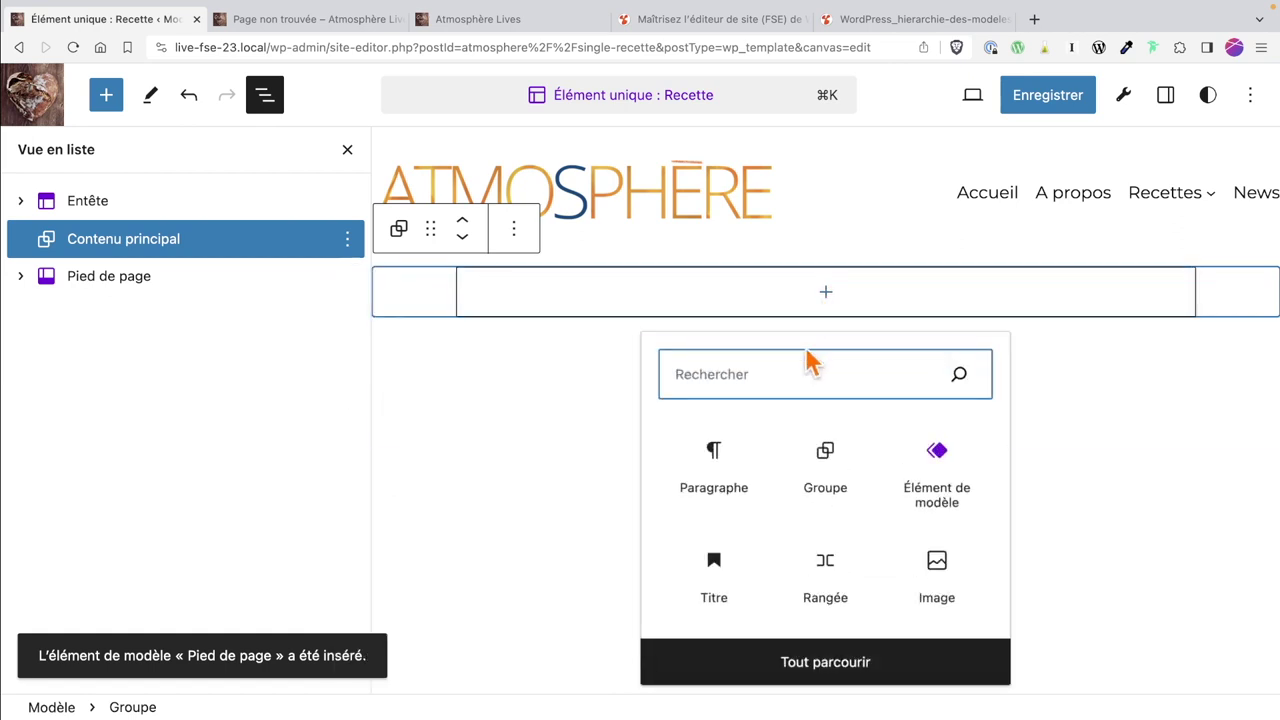
click(824, 470)
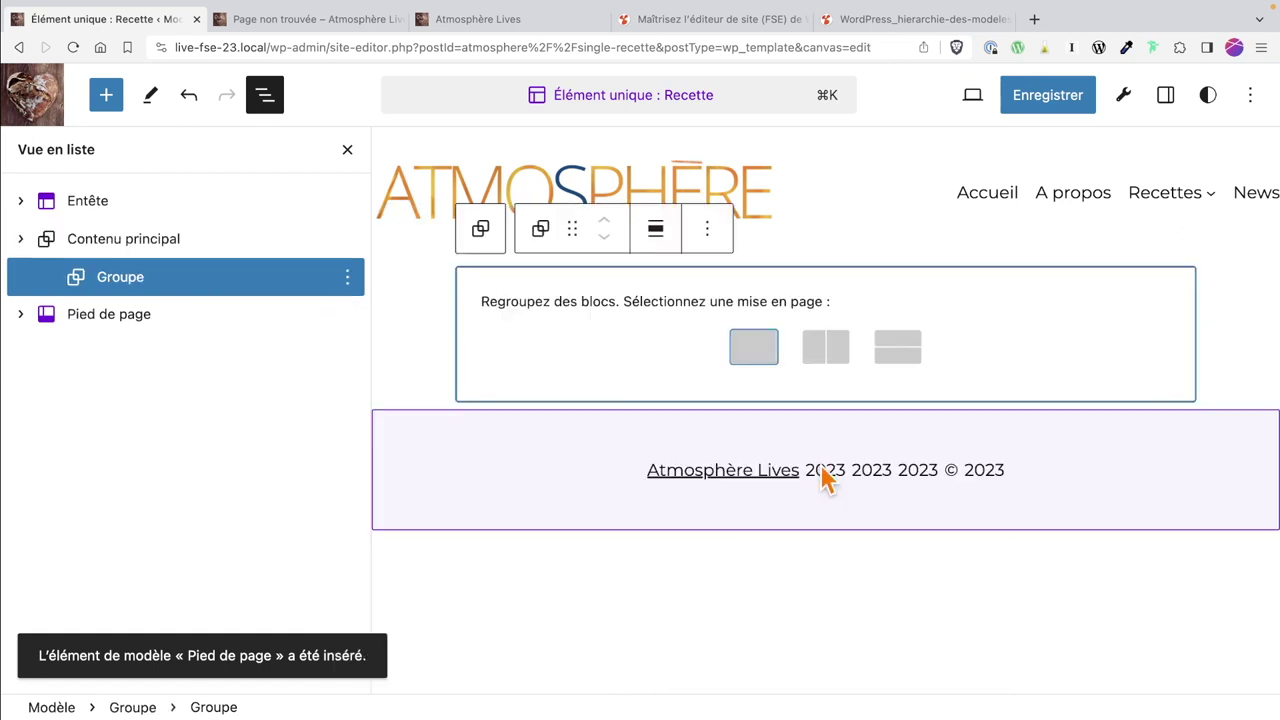
click(745, 352)
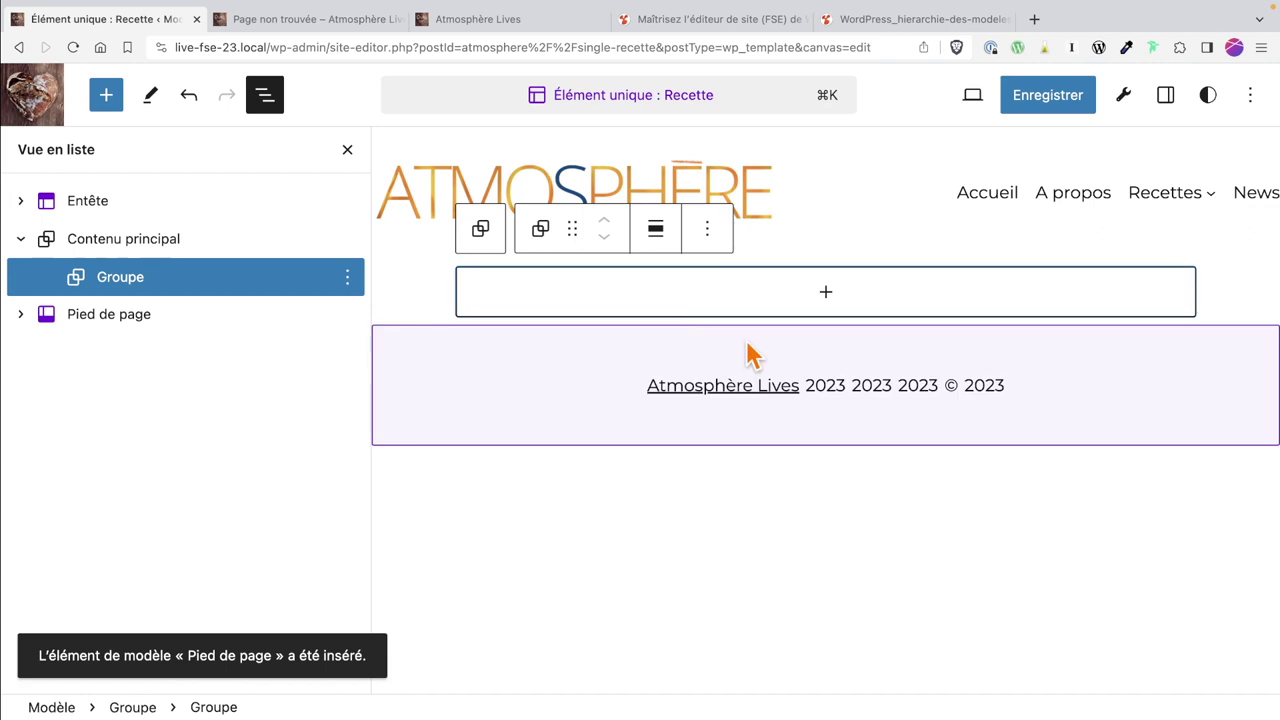
Rename the group nested in Contenu principal as "Section titre".
click(361, 281)
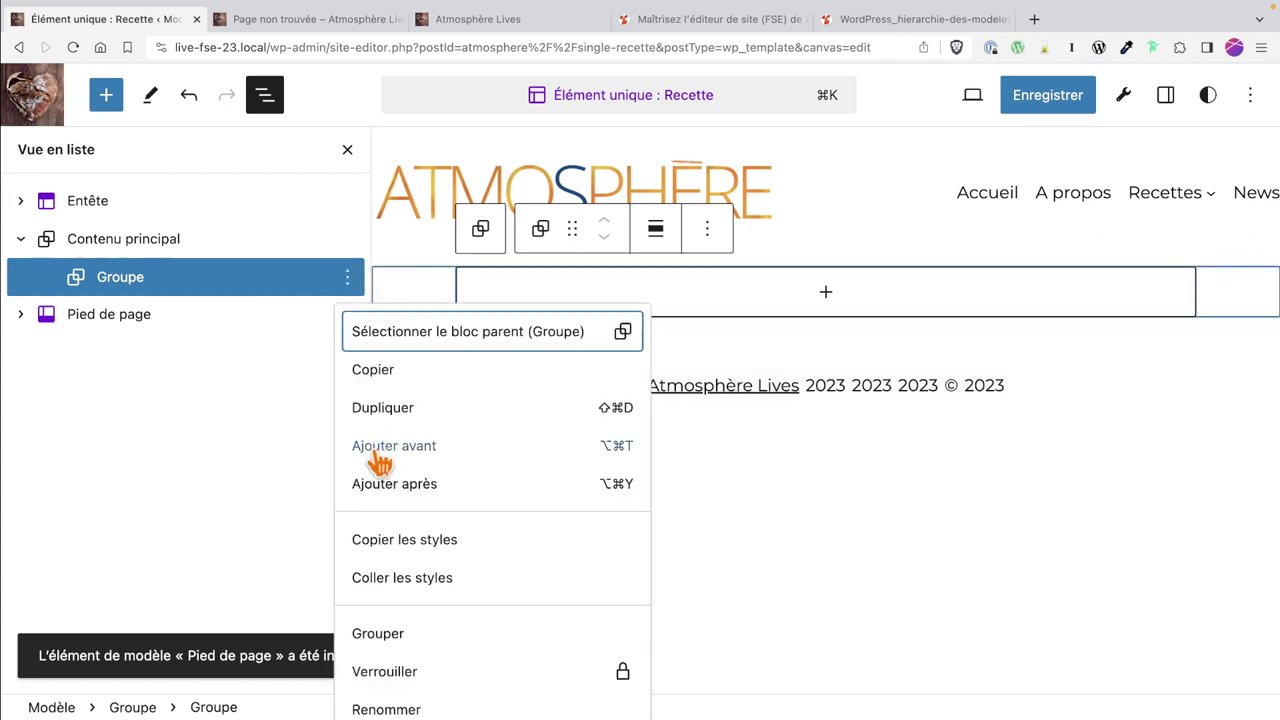
click(386, 708)
text(Se)
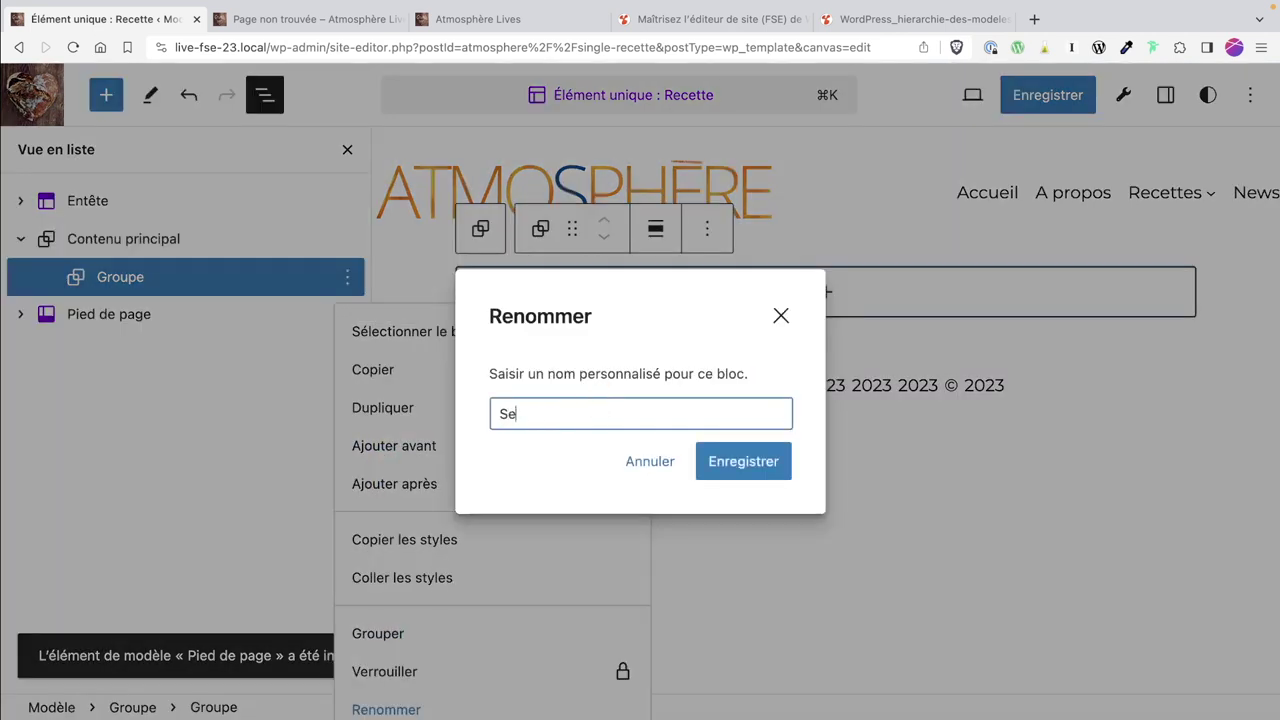
text(ction t)
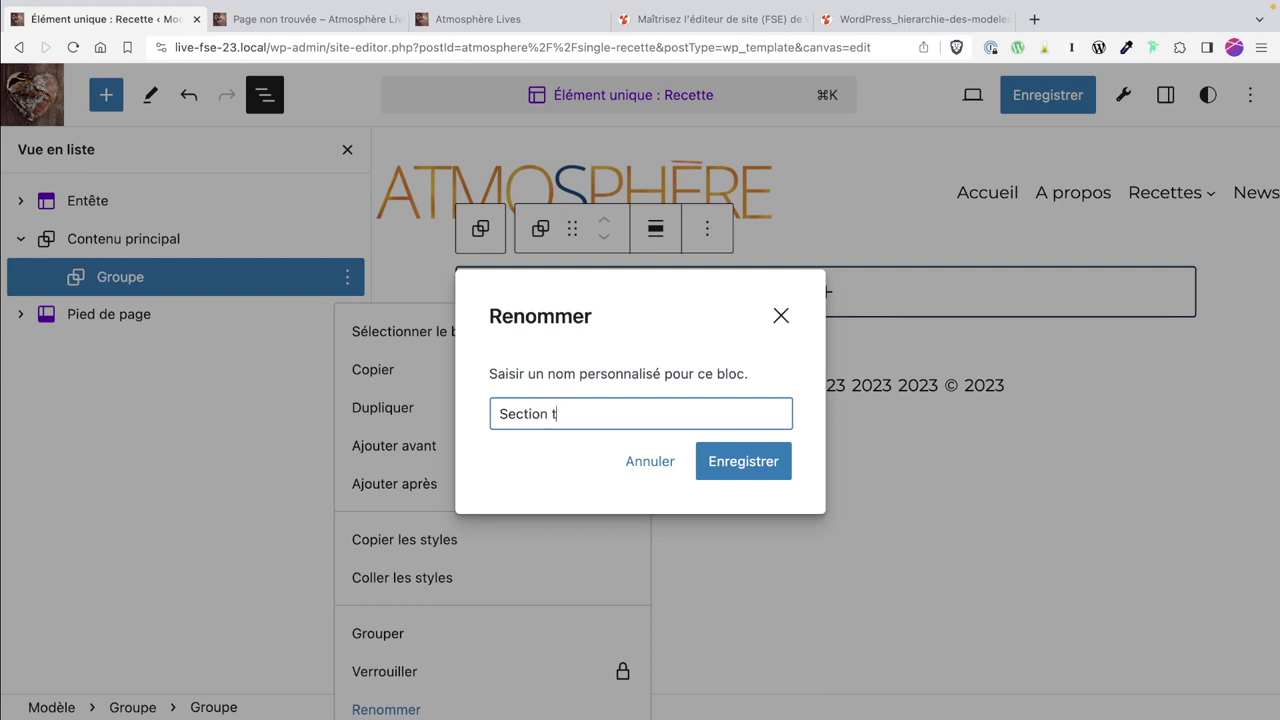
text(itre)
key(Return)
Open the choice of blocks to insert inside the Section titre group.
click(826, 292)
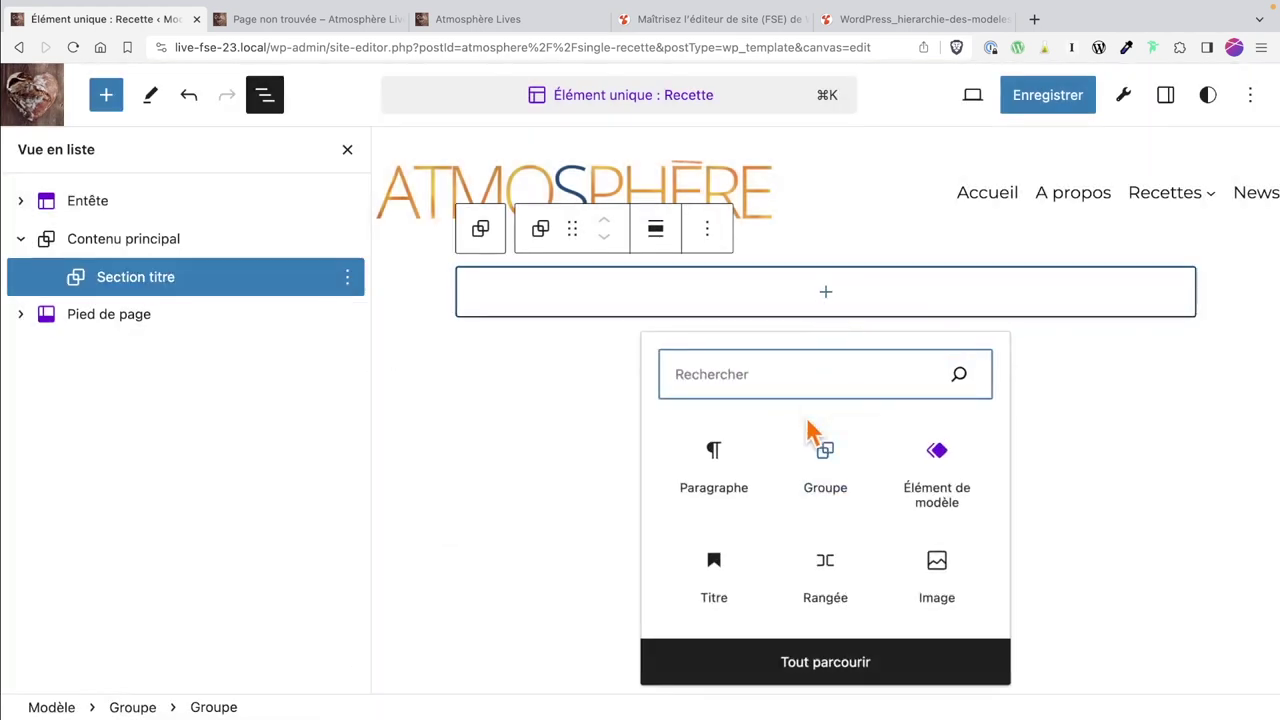